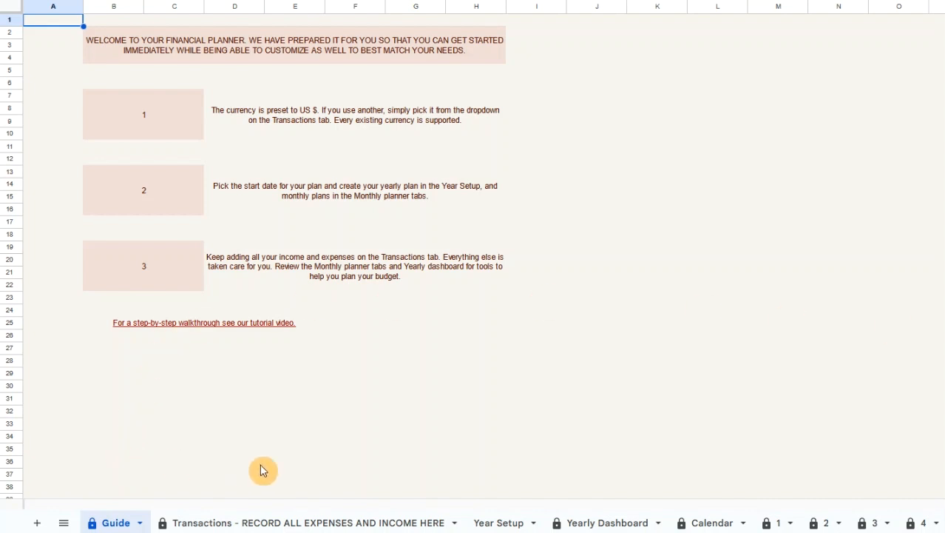
Step: Look over the Transactions sheet and the full length of the Year Setup sheet
click(259, 523)
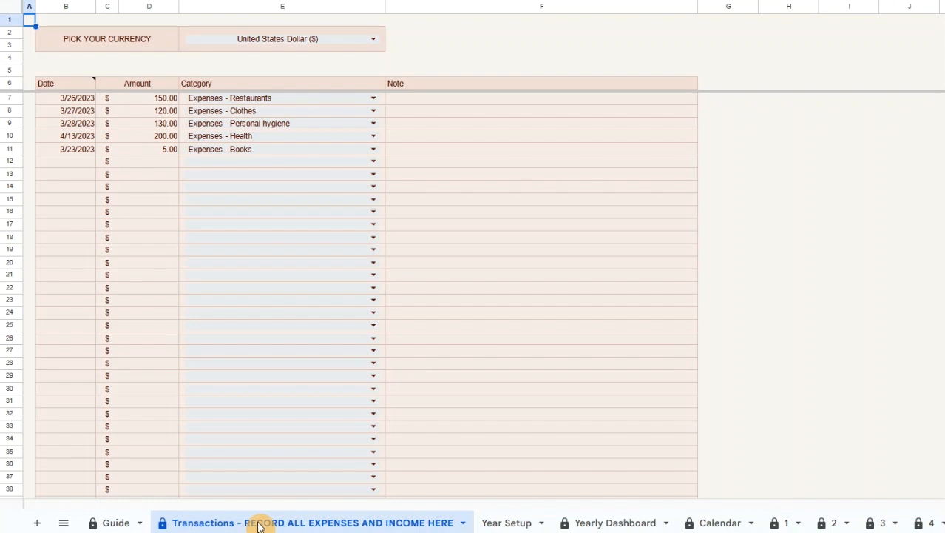
click(512, 522)
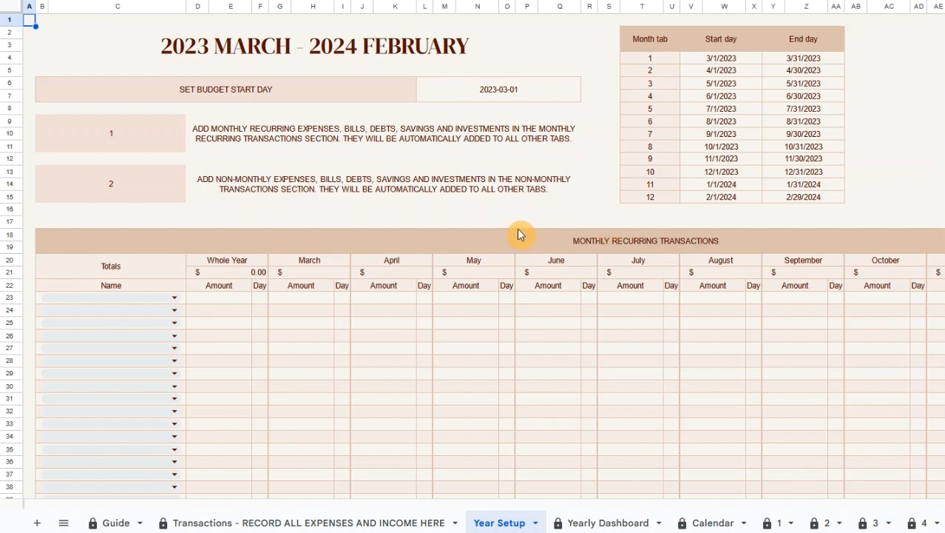
scroll(518, 234, down, 15)
scroll(517, 235, down, 4)
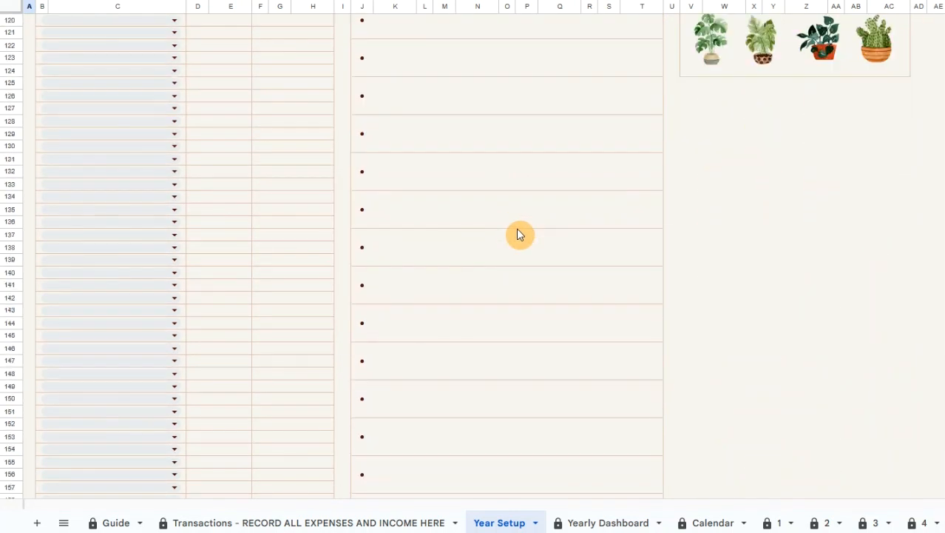
scroll(517, 235, up, 18)
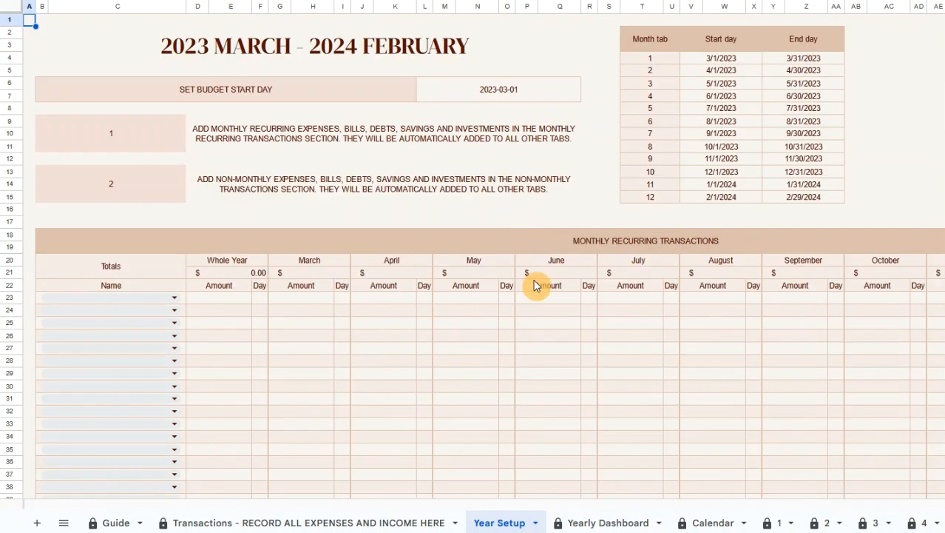
Step: Examine the Yearly Dashboard from the monthly overview through the breakdown tables to the spending timeline
click(605, 525)
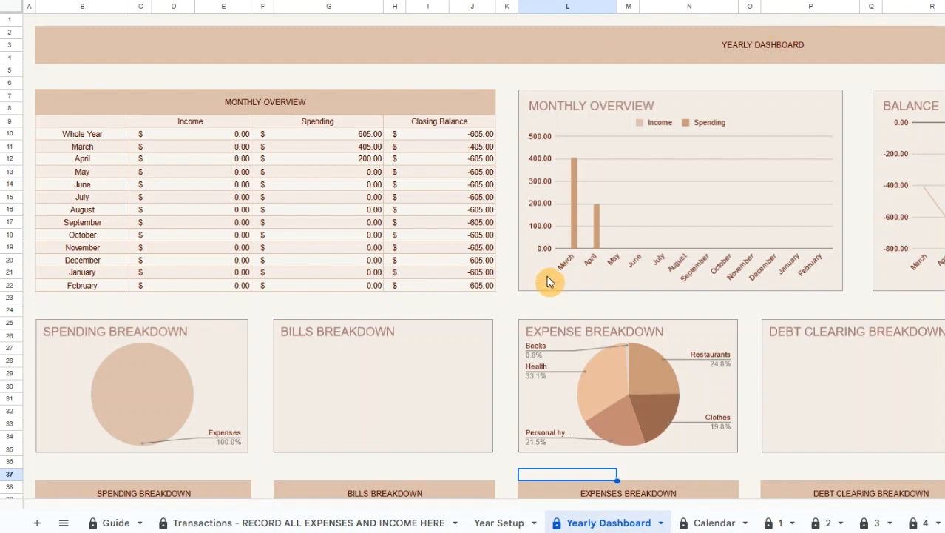
scroll(547, 150, down, 5)
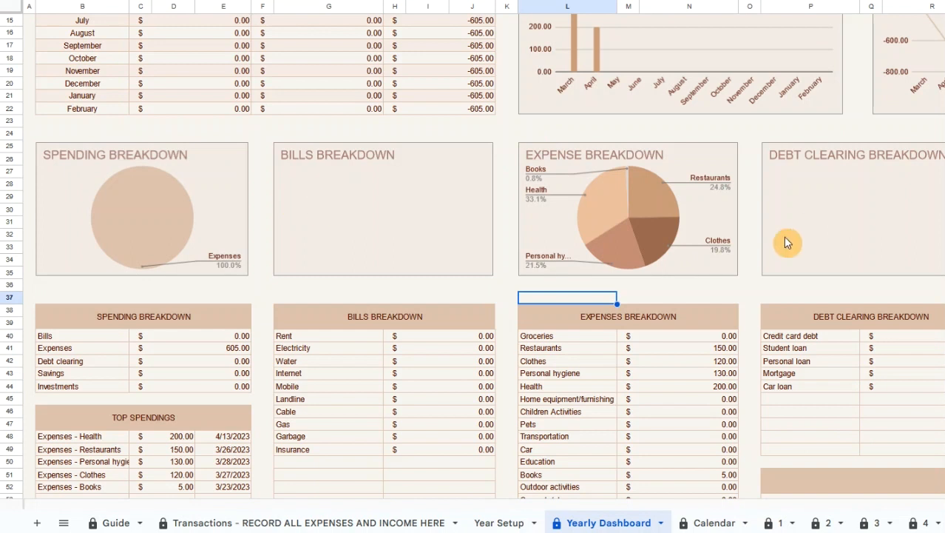
scroll(595, 255, down, 10)
scroll(596, 254, up, 10)
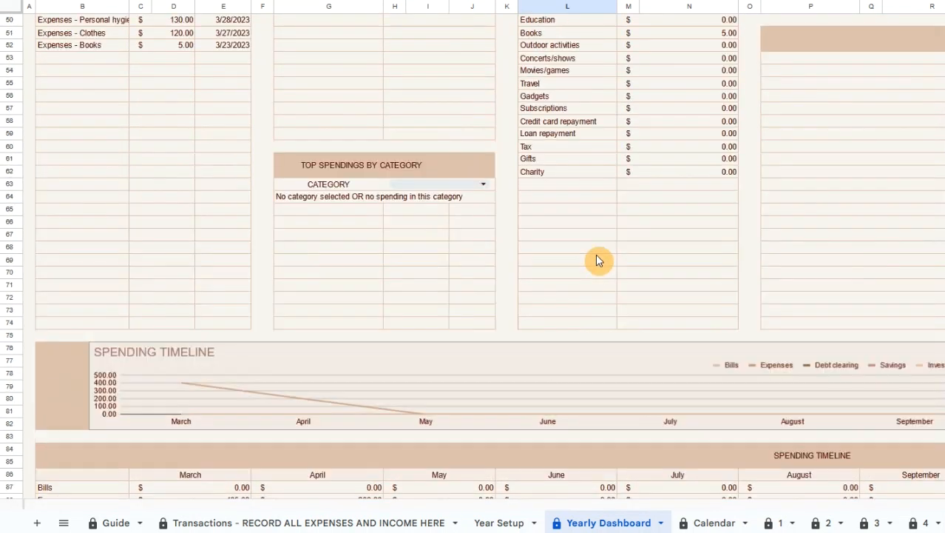
scroll(595, 258, up, 5)
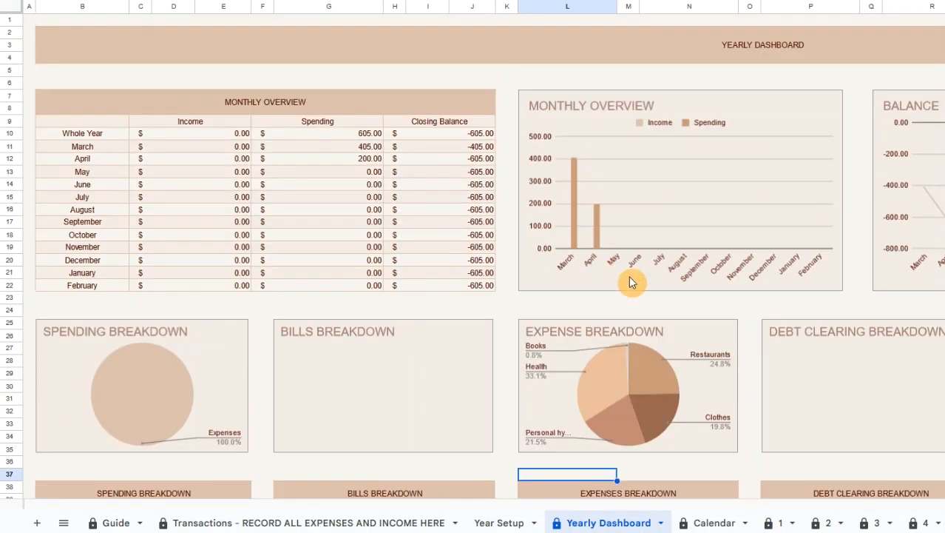
Step: Look over the Calendar sheet and the first three monthly planner sheets
click(713, 522)
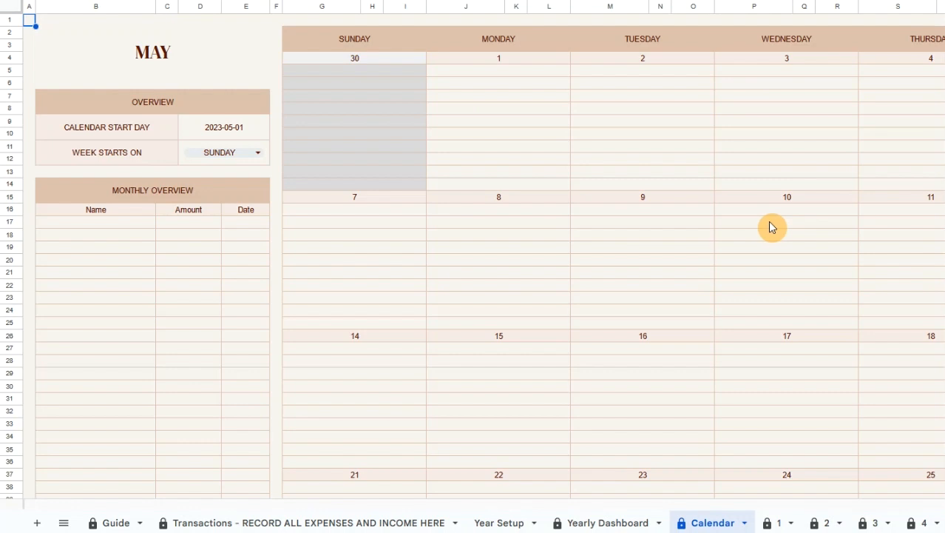
click(769, 523)
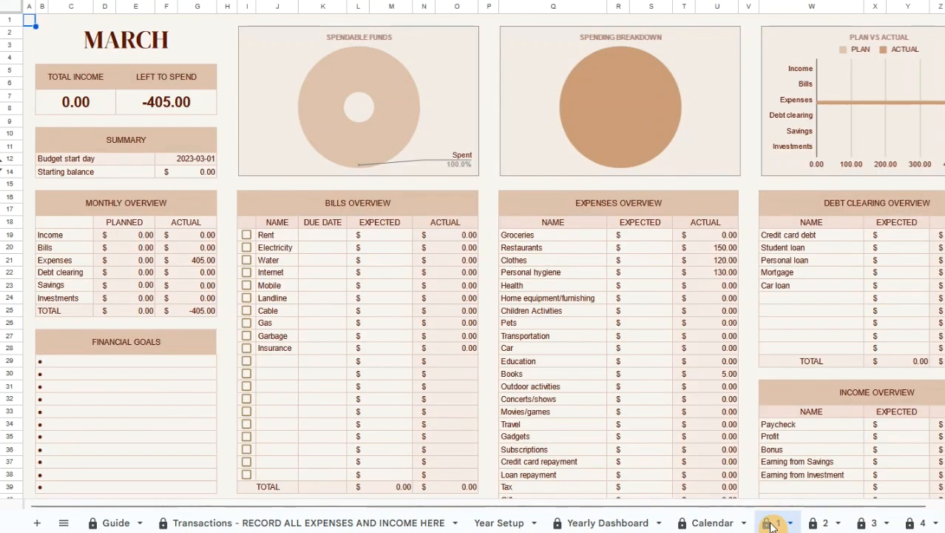
click(817, 524)
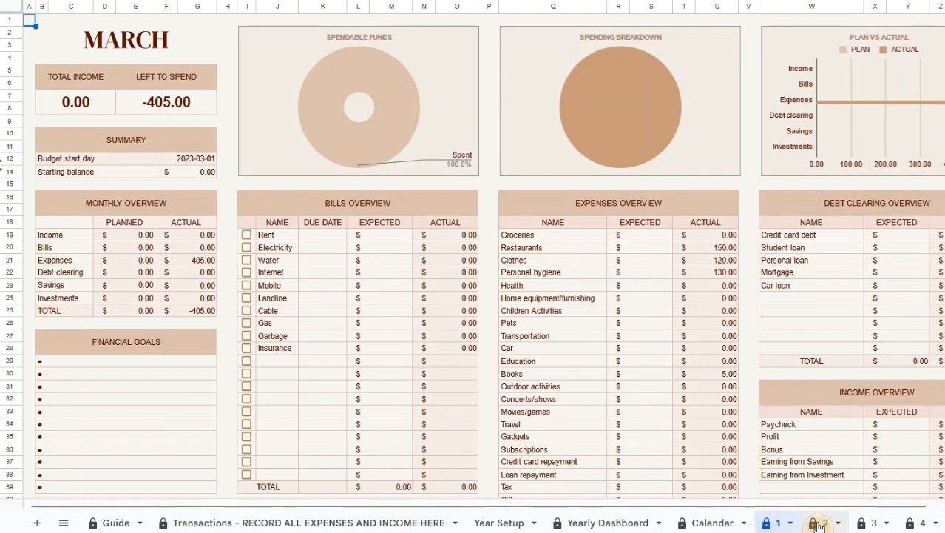
click(871, 523)
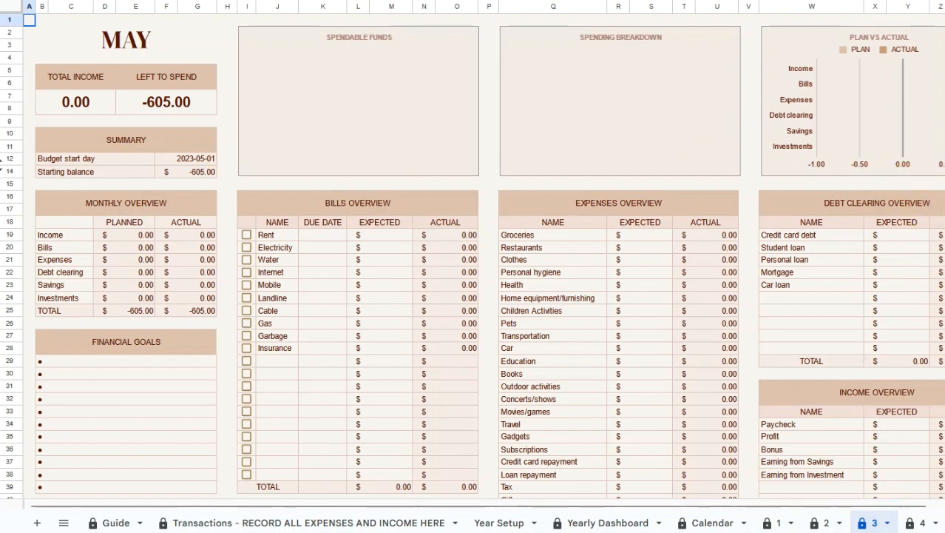
Step: On the categories sheet, clear all income subcategories from Paycheck to Earning from Investment
click(944, 521)
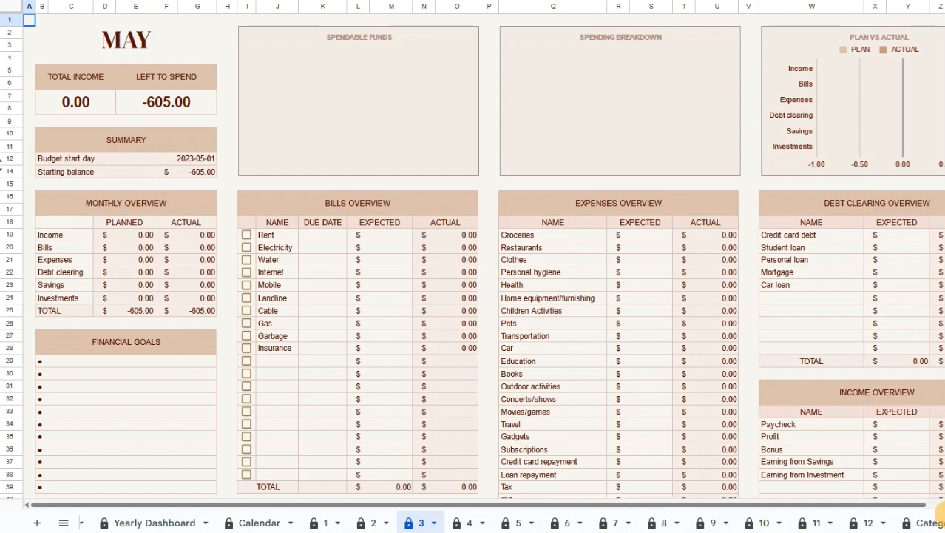
click(928, 522)
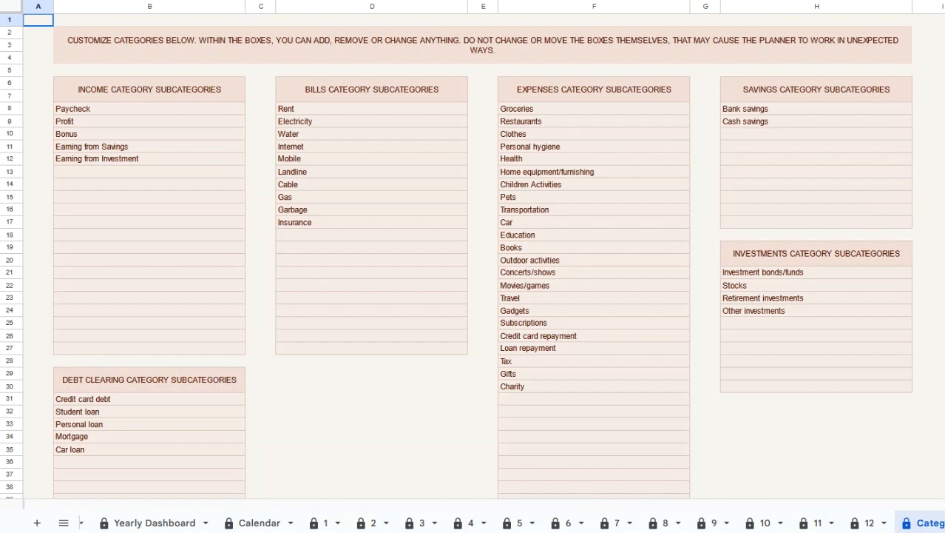
click(149, 185)
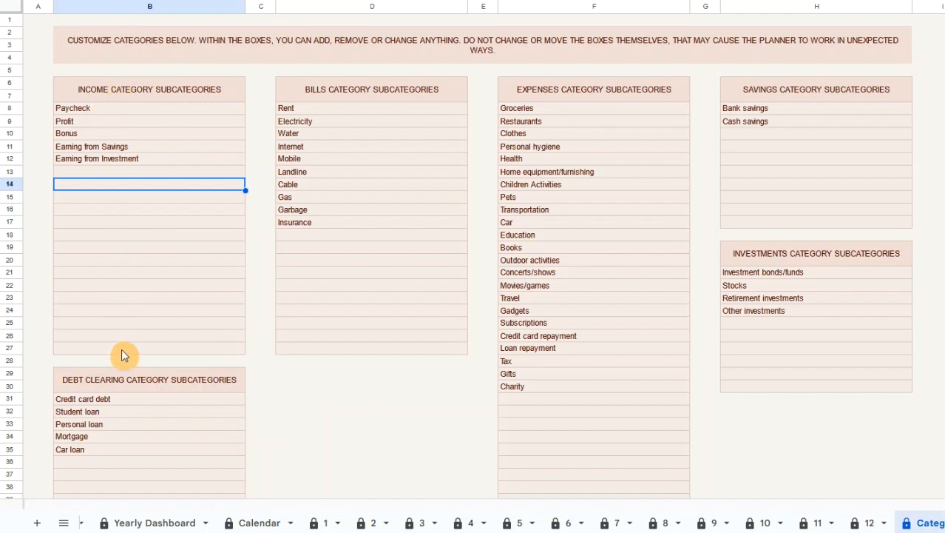
click(134, 108)
shift+click(134, 159)
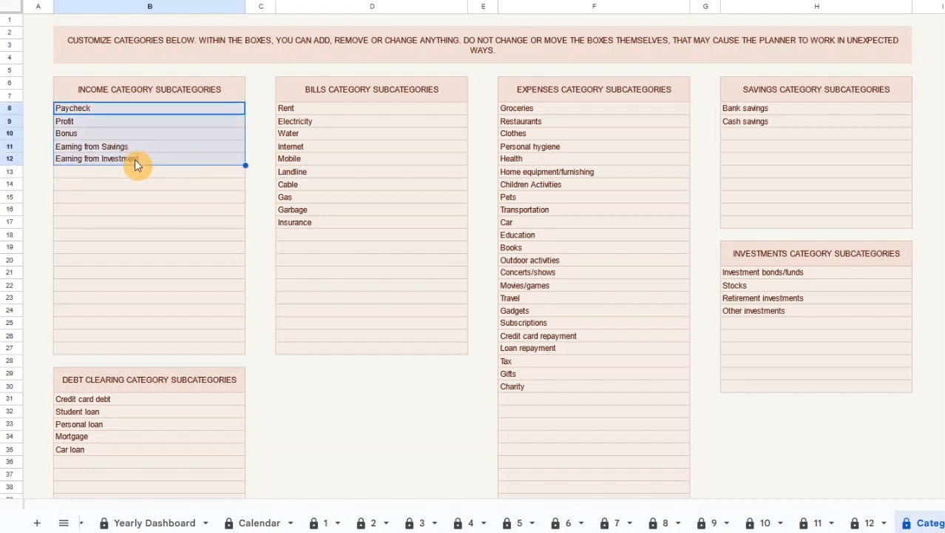
key(Delete)
Step: Enter Lottery as the first income subcategory in cell B8
key(Down)
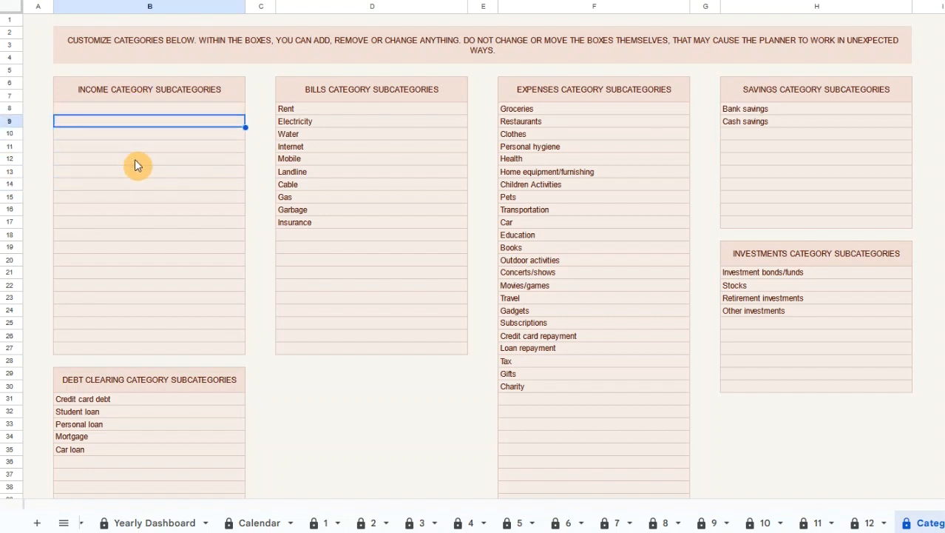
key(Up)
text(Lottery)
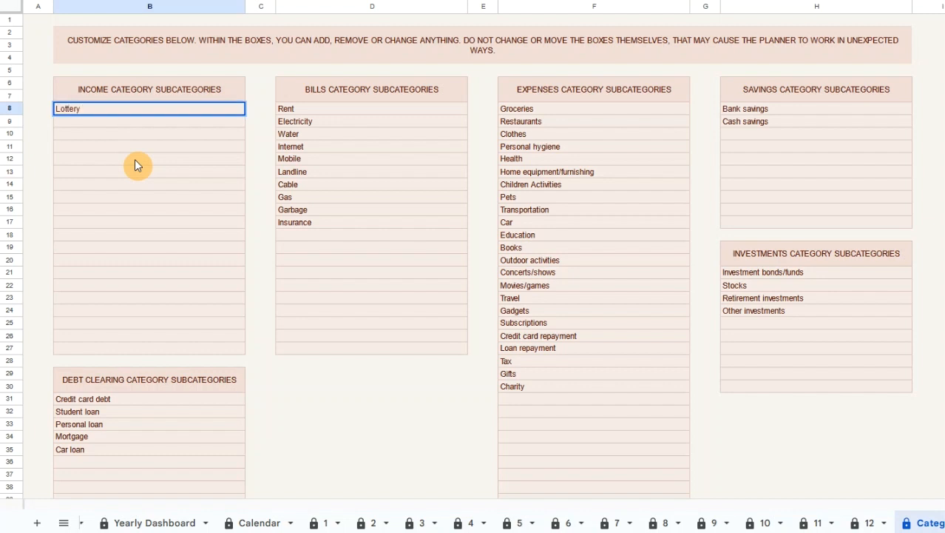
key(Return)
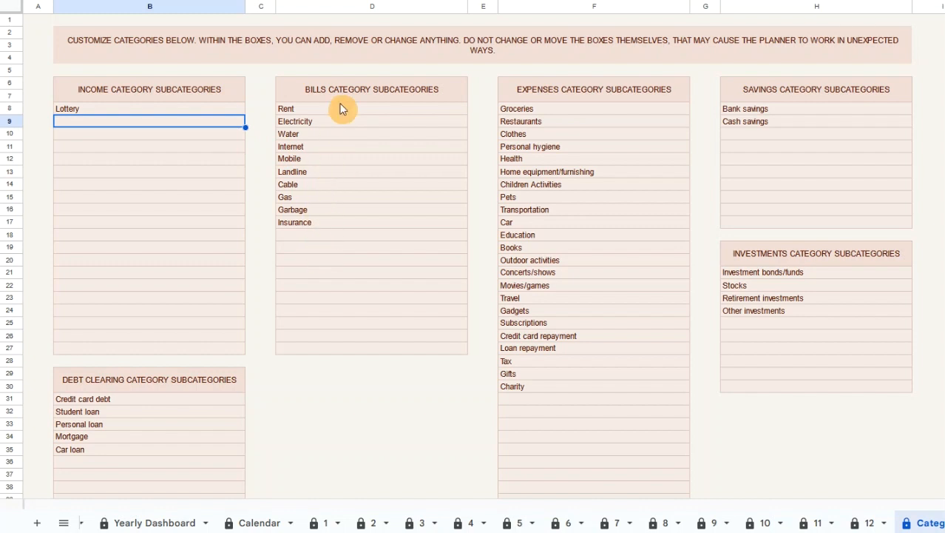
Step: Rename the Insurance entry in the bills subcategories as Home Insurance
click(328, 223)
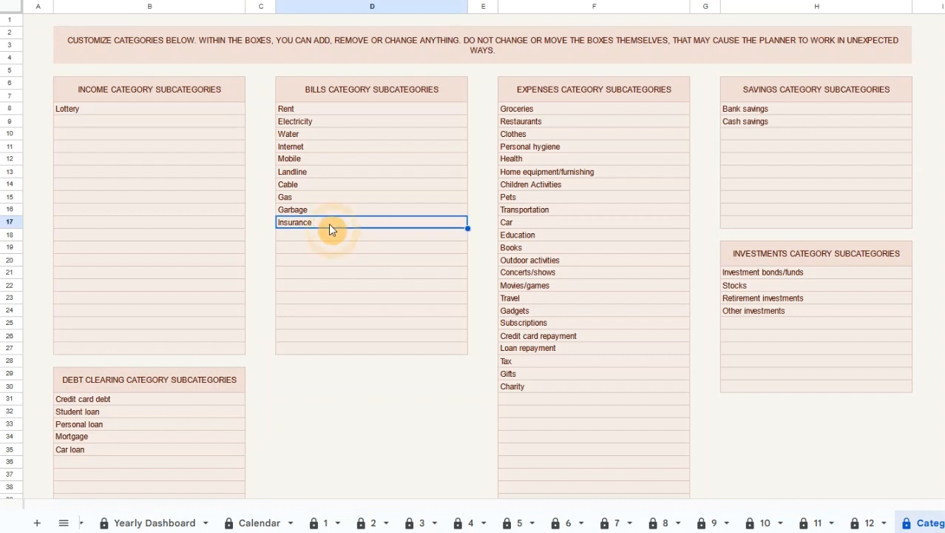
double_click(328, 222)
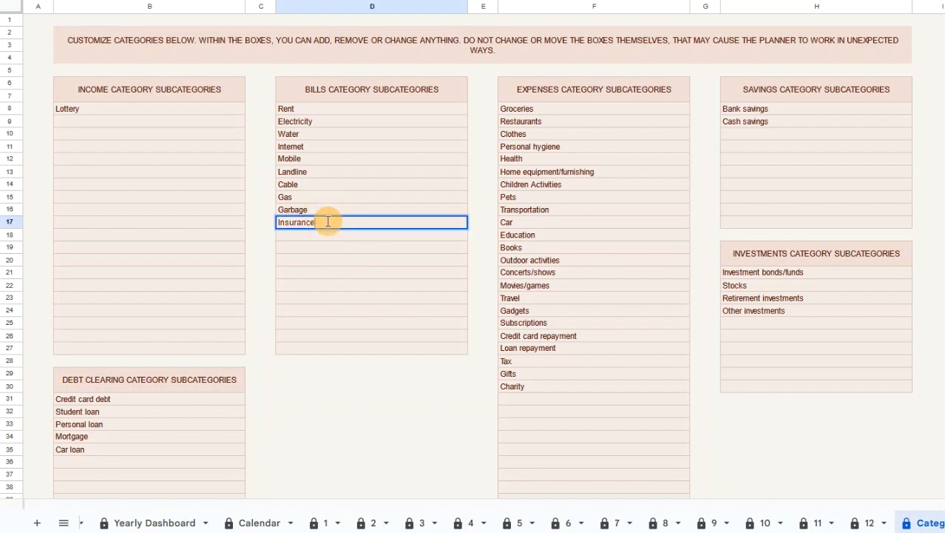
key(Home)
text(Home)
key(Return)
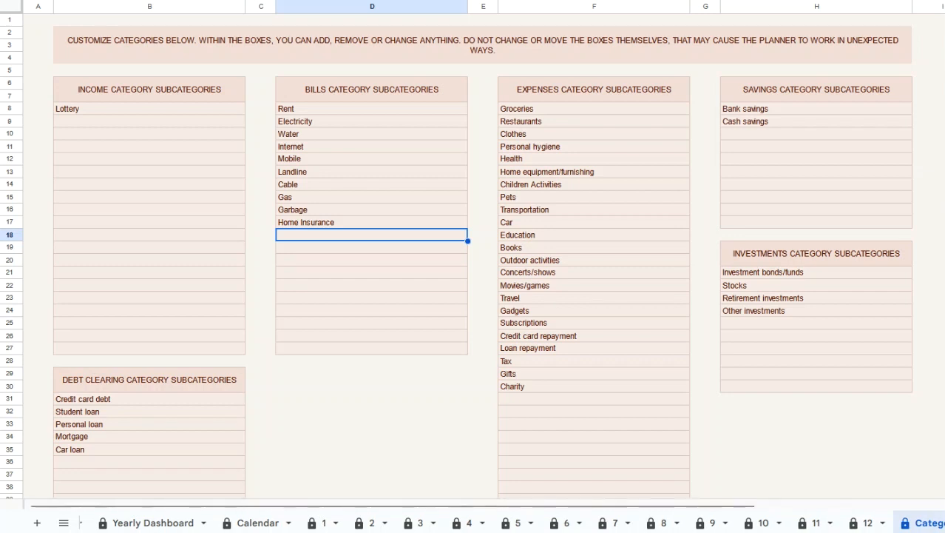
Step: On the Year Setup sheet, set the budget start day to 2023-04-18
scroll(568, 515, left, 6)
click(503, 521)
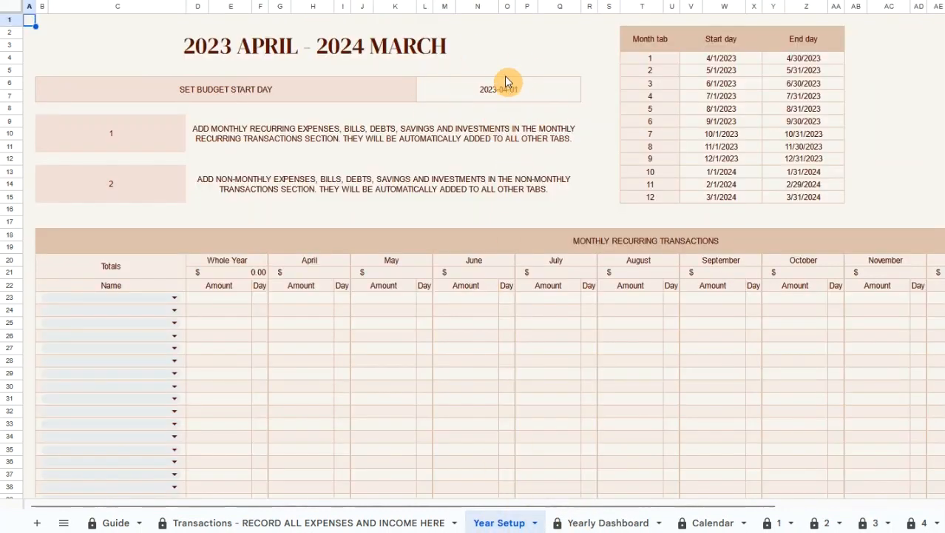
double_click(558, 89)
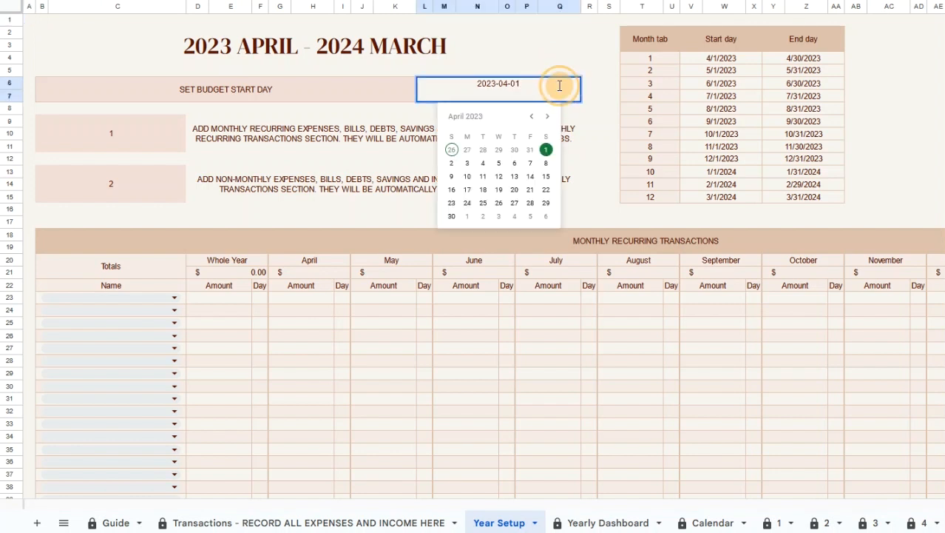
click(489, 193)
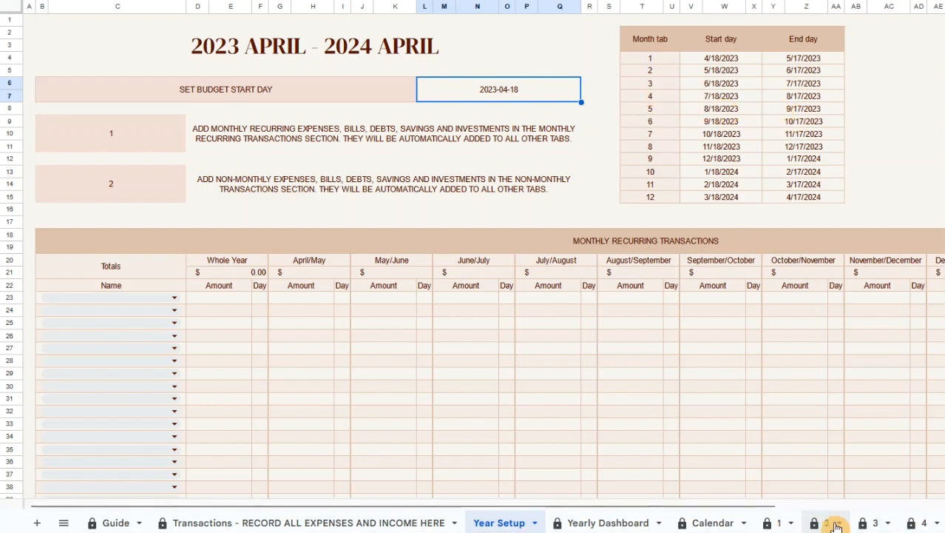
Step: Check the month and budget start day on monthly planner sheet 5 and return to Year Setup
scroll(473, 522, right, 5)
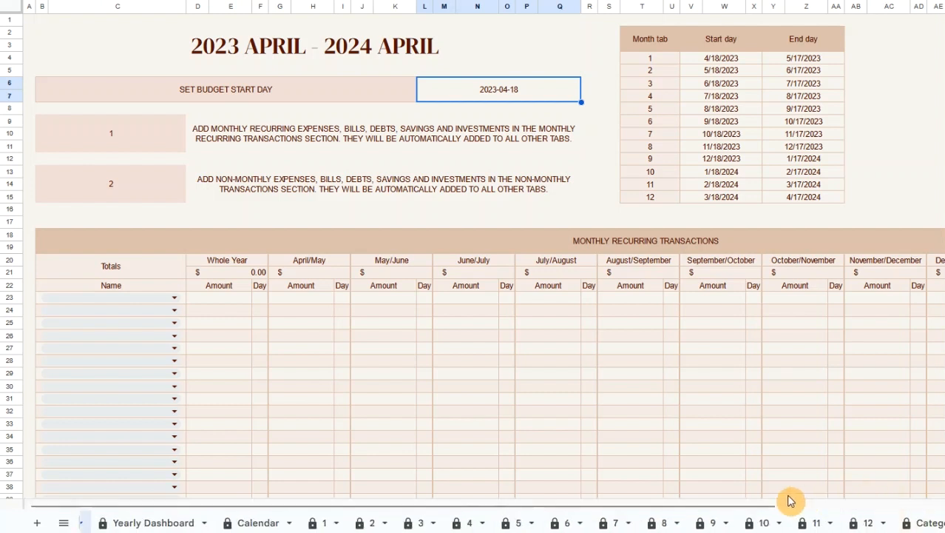
click(516, 524)
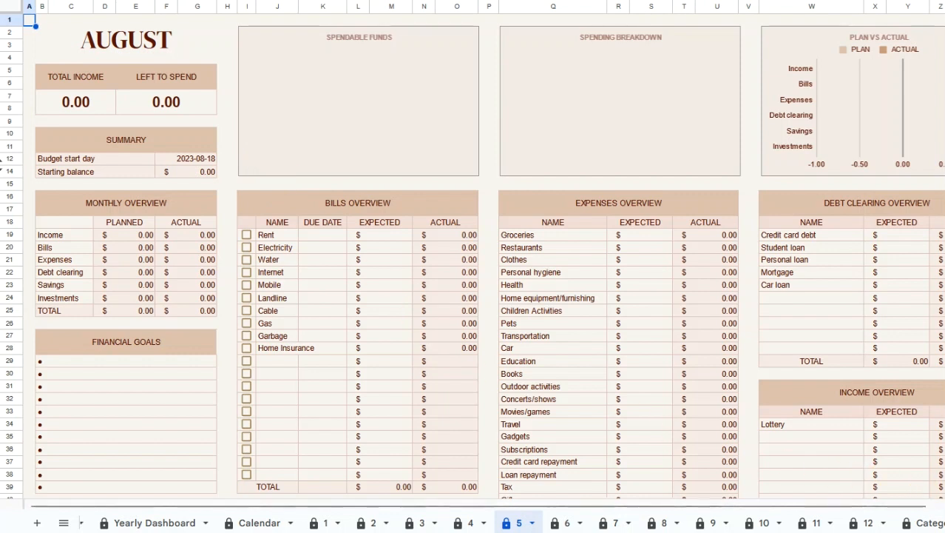
scroll(473, 522, left, 5)
click(500, 522)
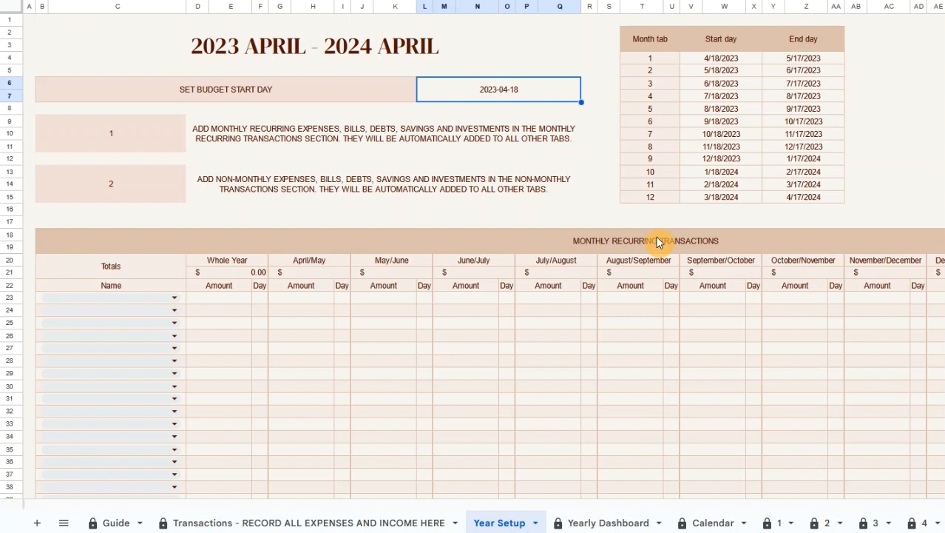
Step: Add Bills - Rent as the first monthly recurring transaction, with a whole-year amount of 500 and day 15
click(170, 299)
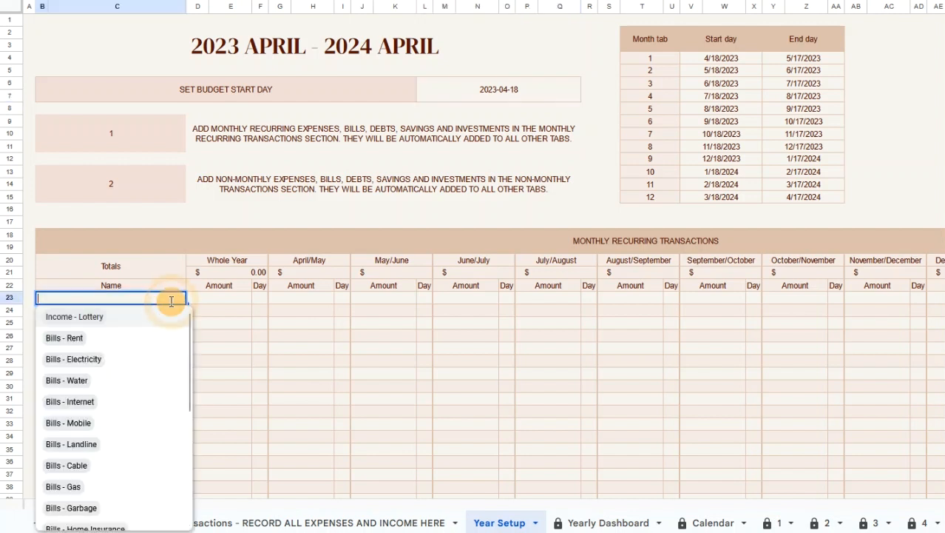
click(136, 341)
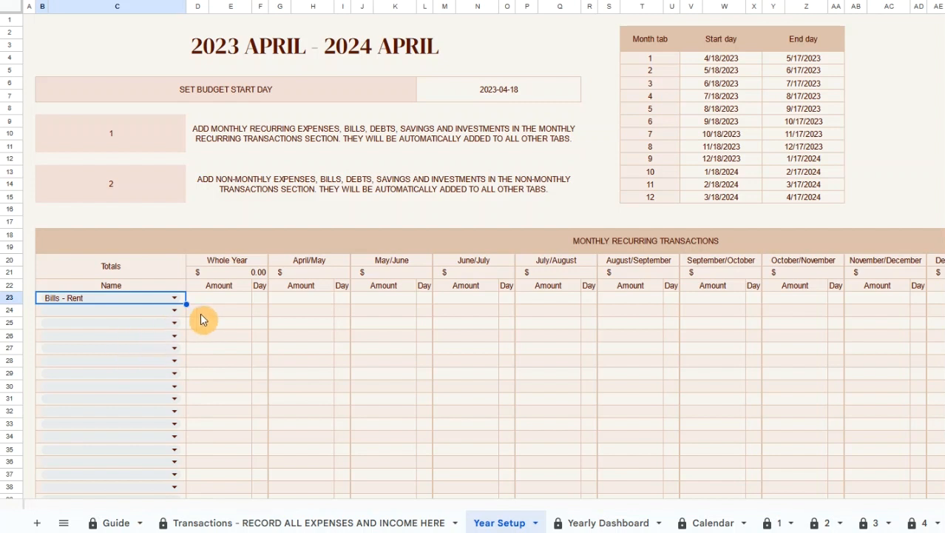
click(259, 299)
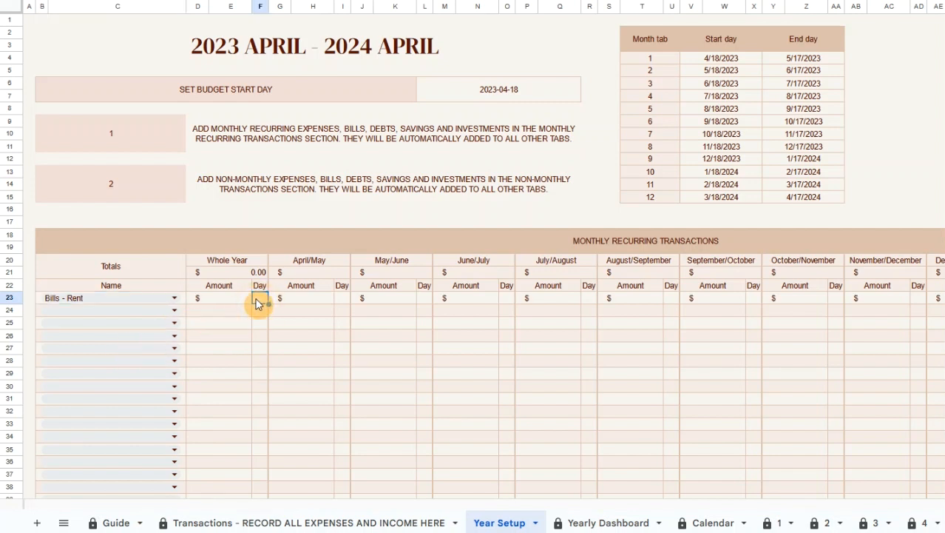
text(5)
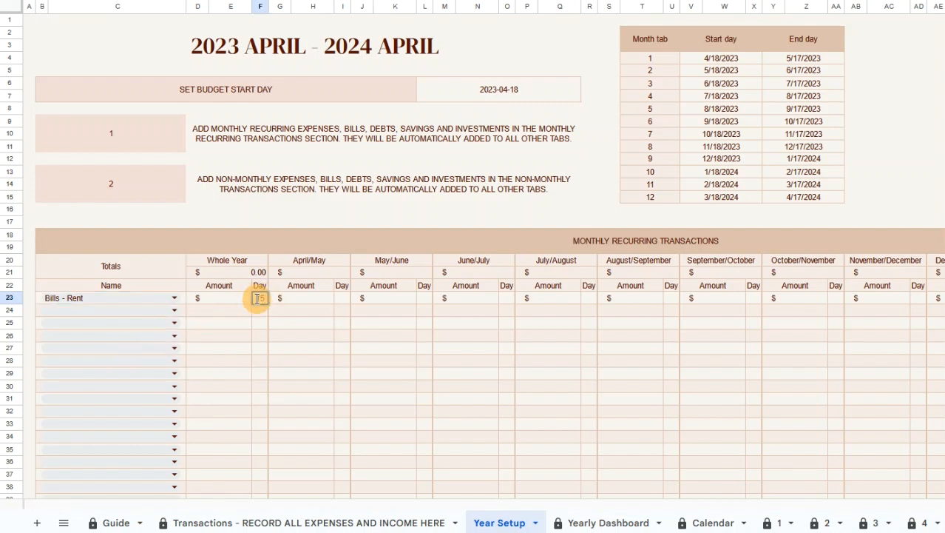
key(Left)
text(500)
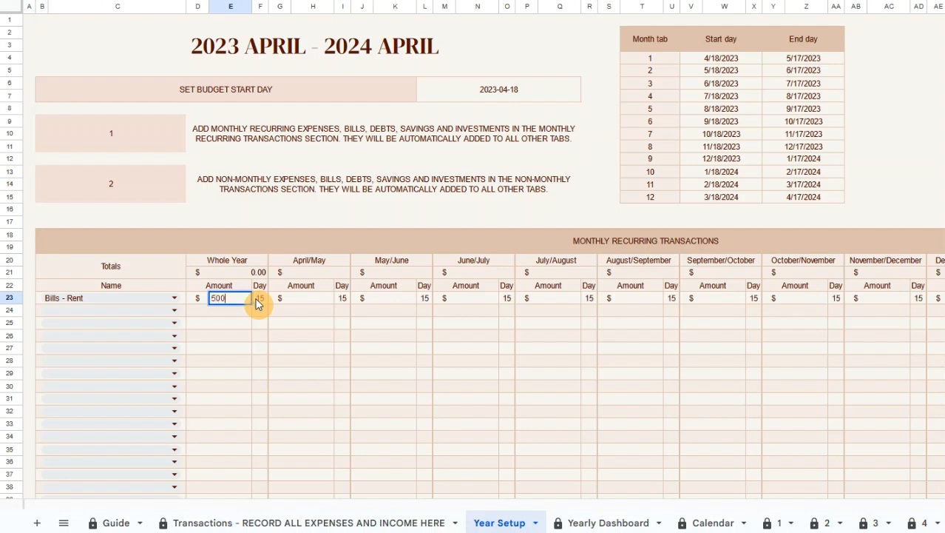
key(Return)
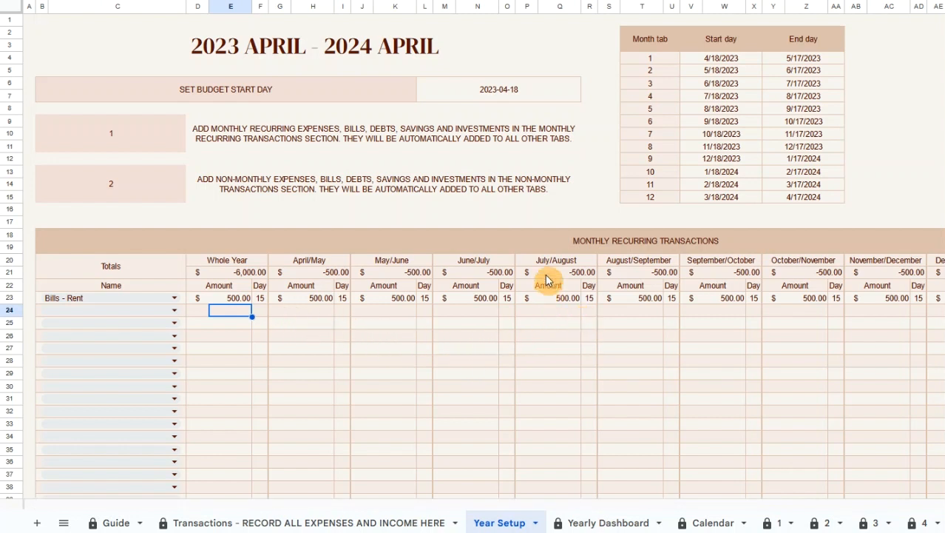
Step: Override the July/August entry of Bills - Rent with day 18 and an amount of 650
double_click(593, 299)
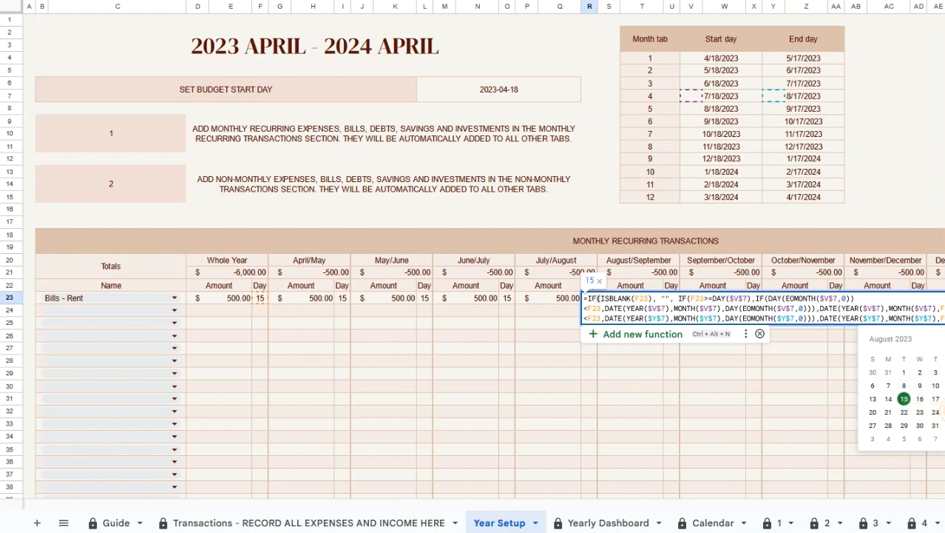
click(944, 402)
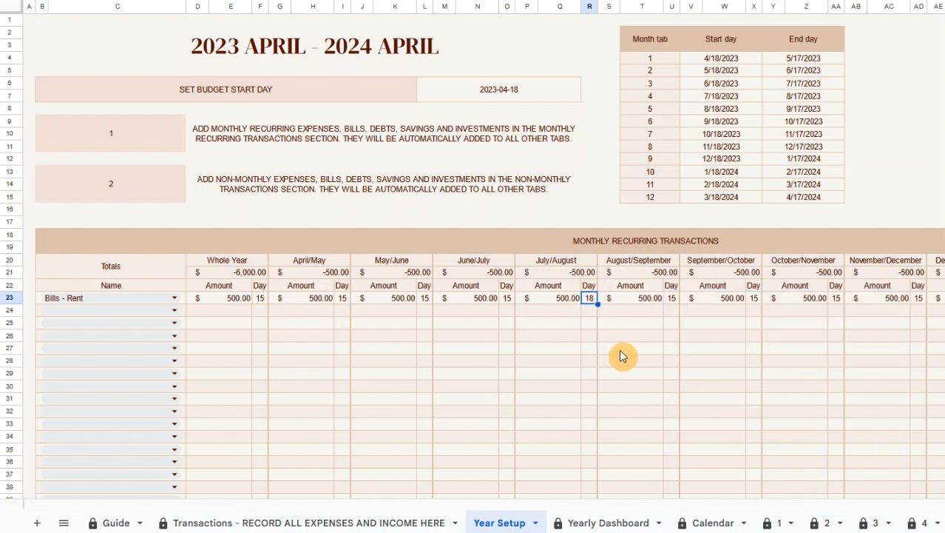
click(556, 300)
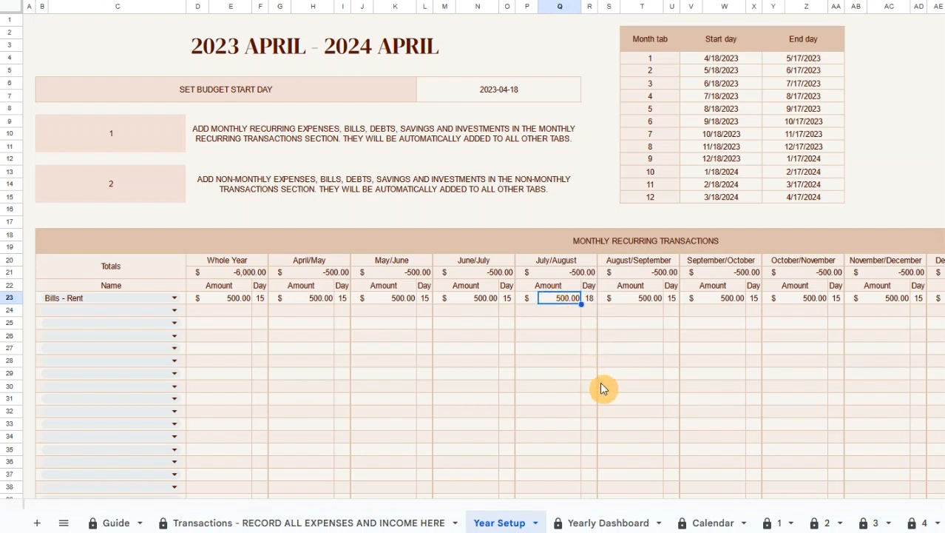
text(650)
key(Return)
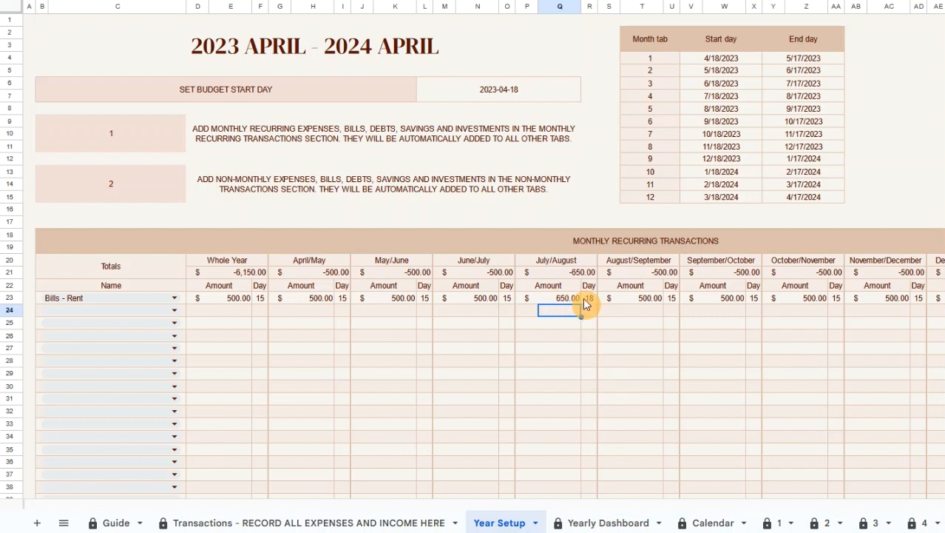
Step: Set the whole-year amount of Bills - Rent to 550
click(237, 299)
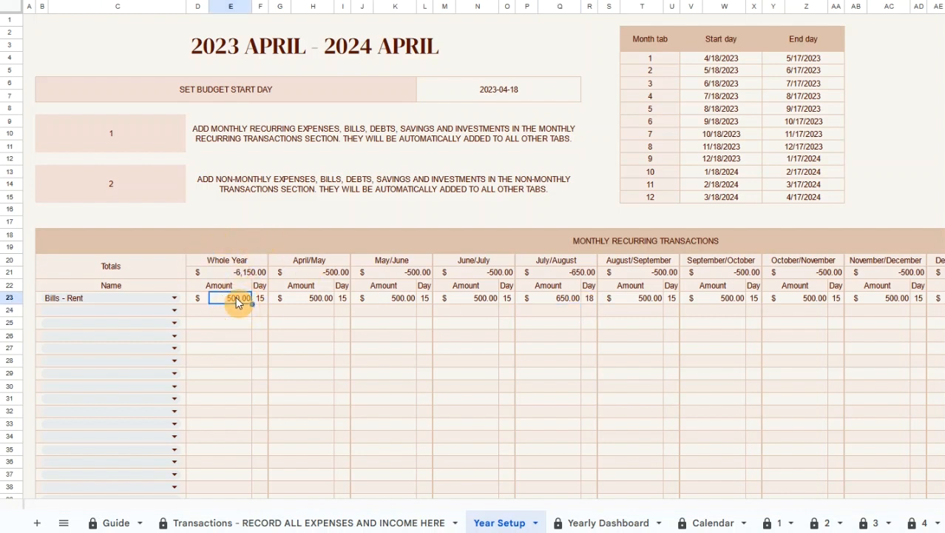
double_click(237, 298)
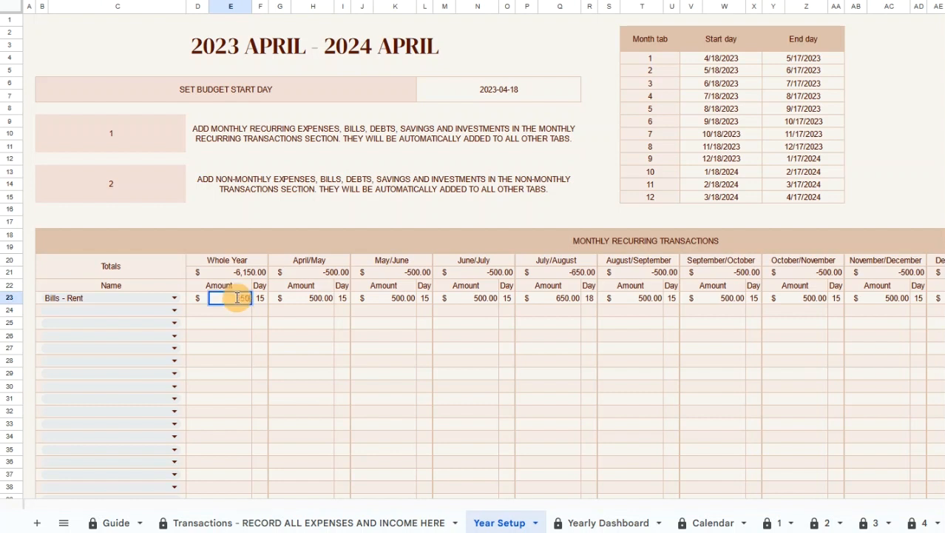
key(Return)
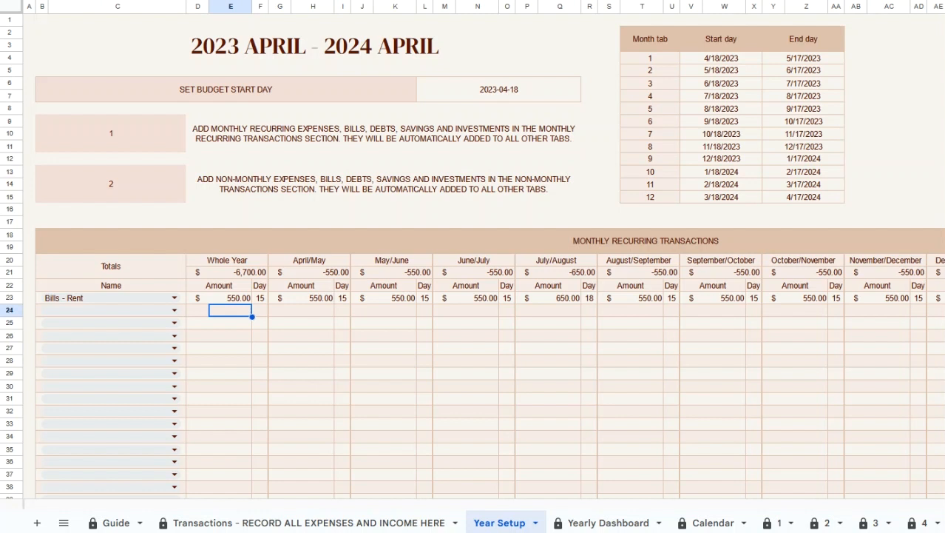
Step: Add Bills - Water as the second monthly recurring transaction, with a whole-year amount of 50 and day 10
click(173, 311)
click(133, 400)
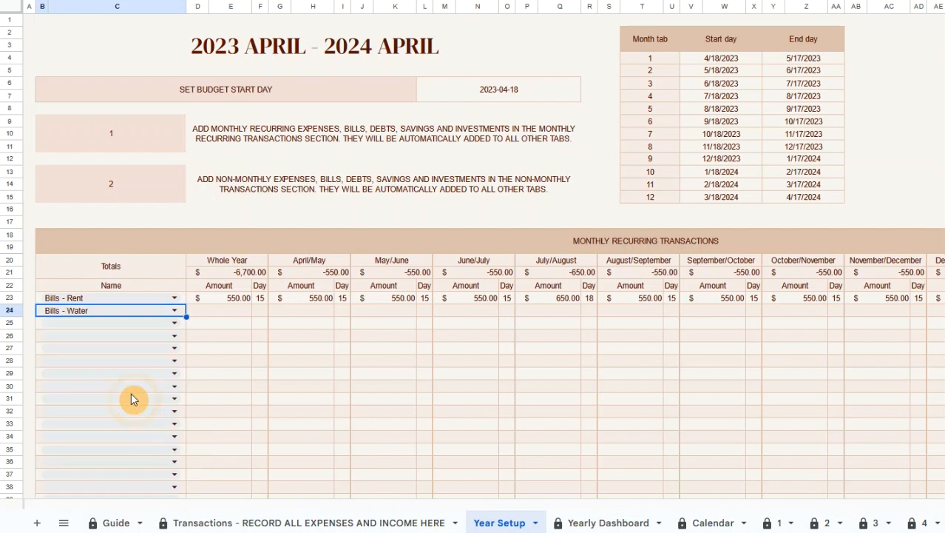
click(234, 314)
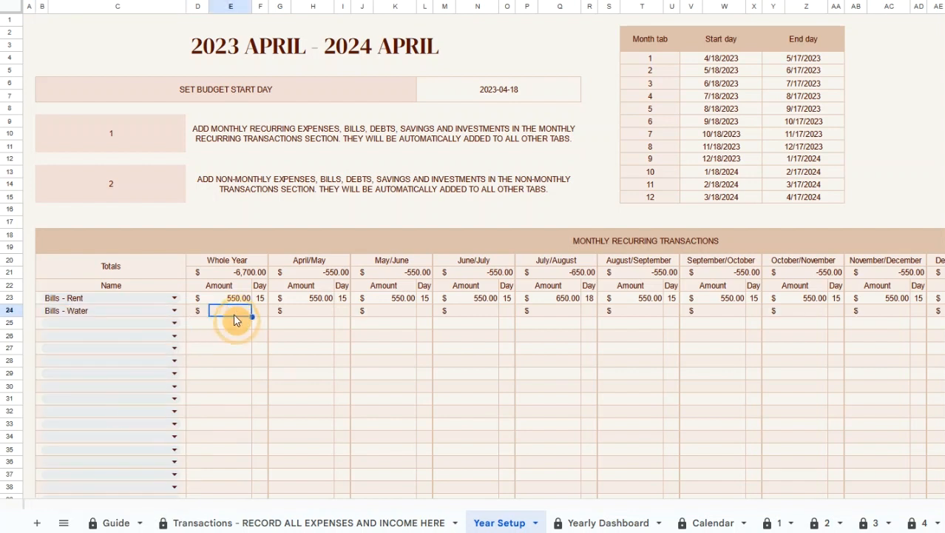
text(50)
key(Tab)
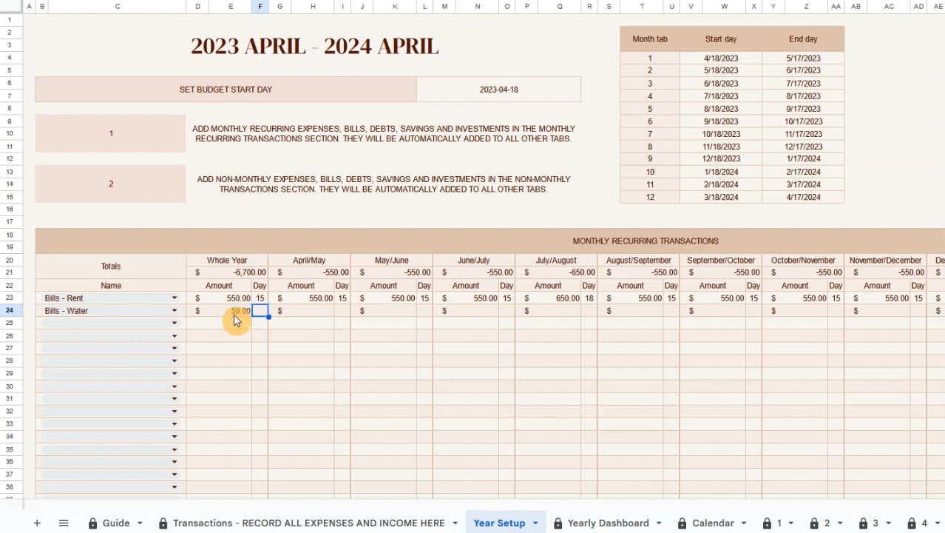
text(10)
key(Return)
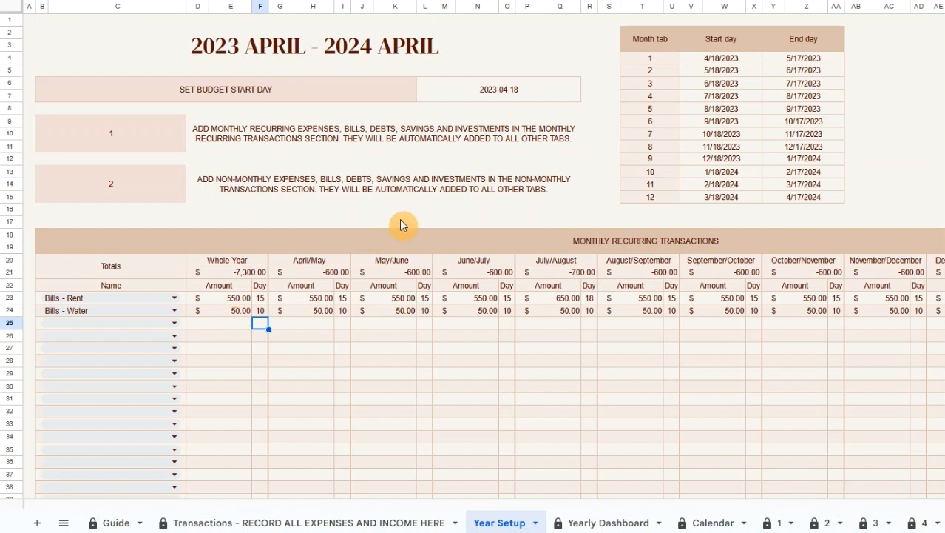
Step: Add Income - Lottery as the first non-monthly transaction, with an amount of 2000 and the date 2023-08-16
scroll(399, 220, down, 15)
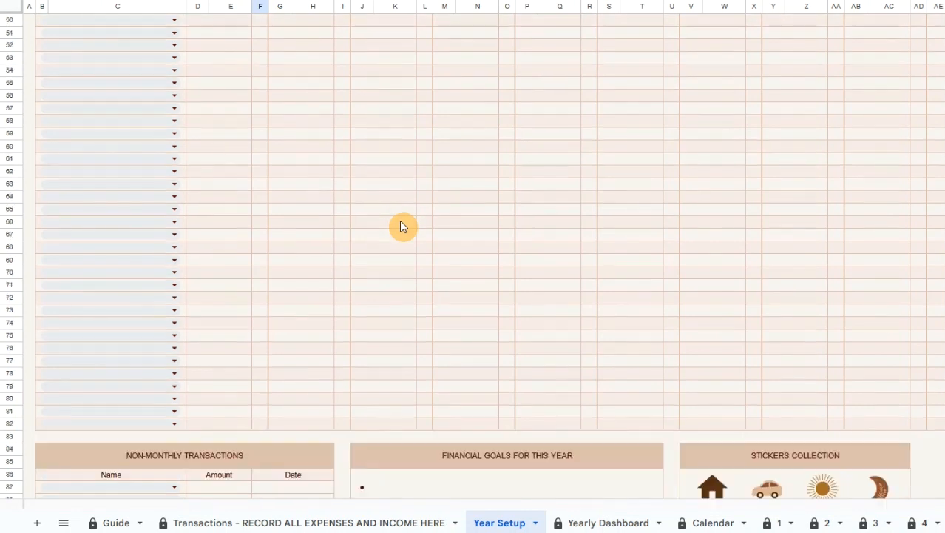
scroll(400, 227, up, 3)
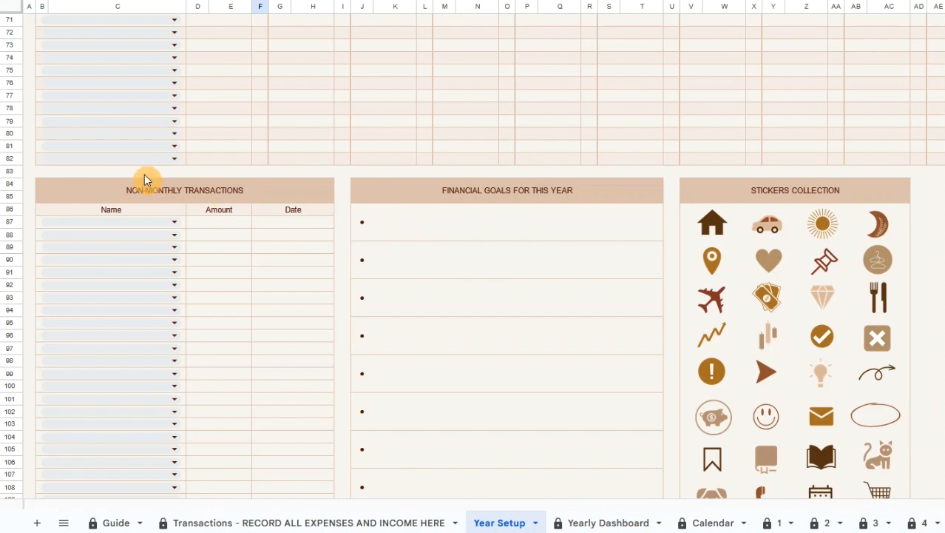
click(176, 223)
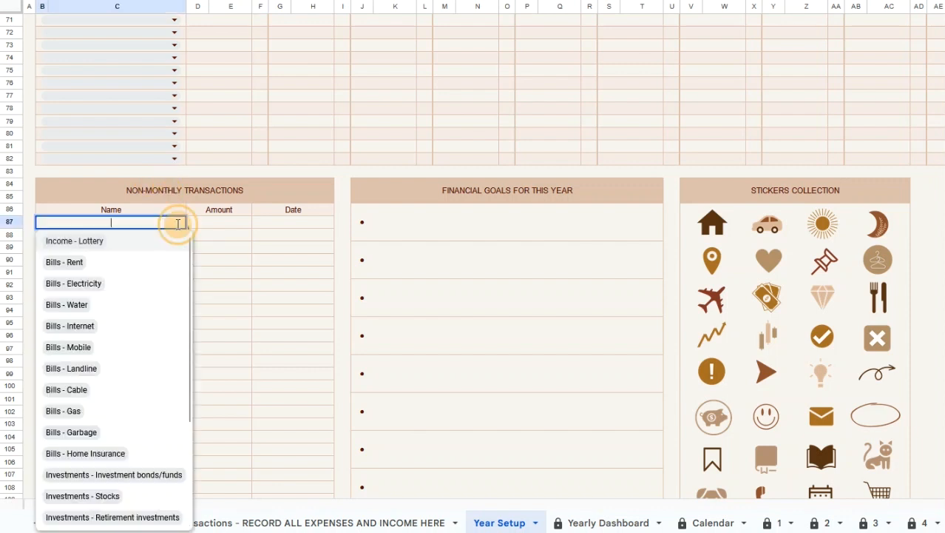
click(128, 248)
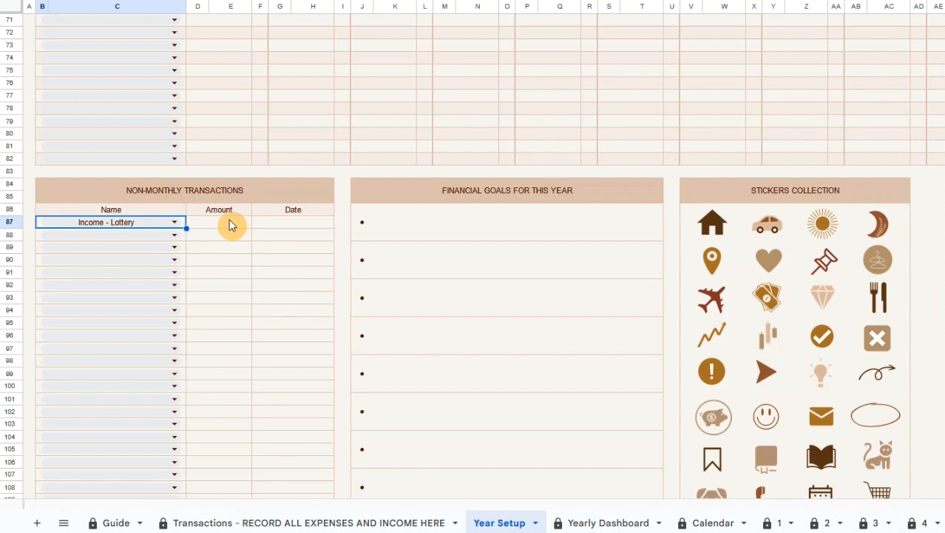
click(229, 225)
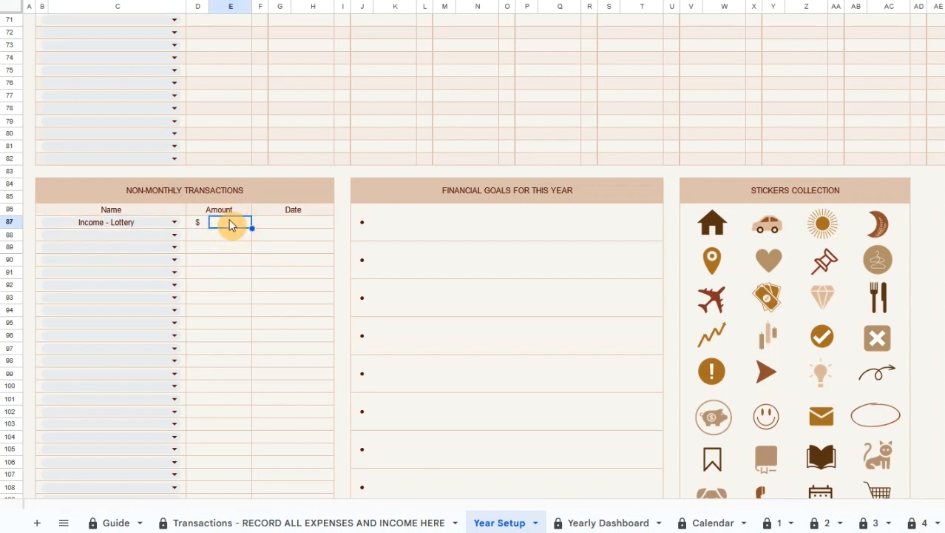
text(2500)
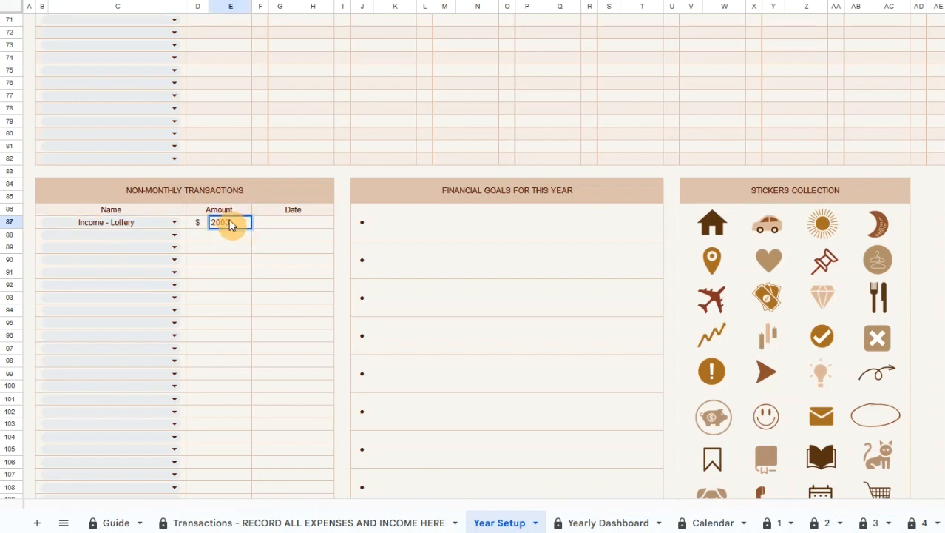
key(Return)
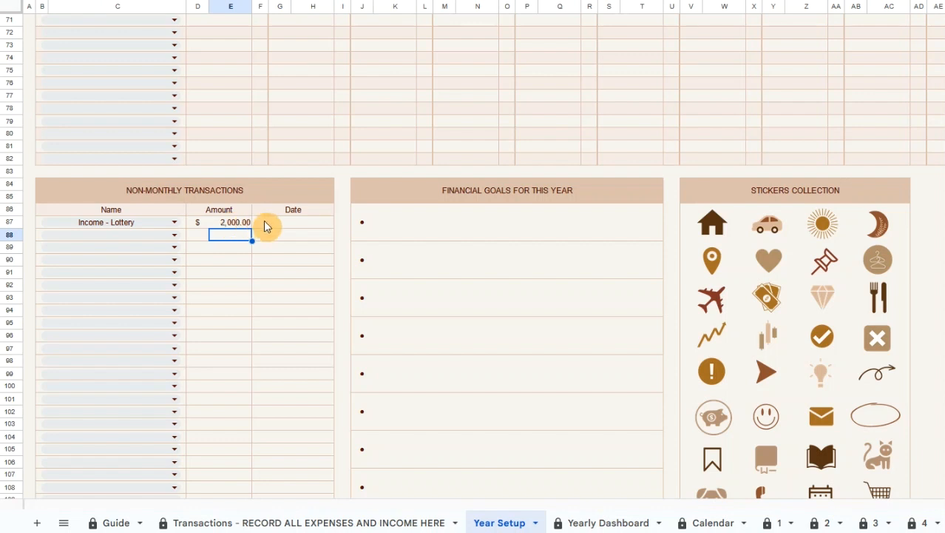
double_click(263, 222)
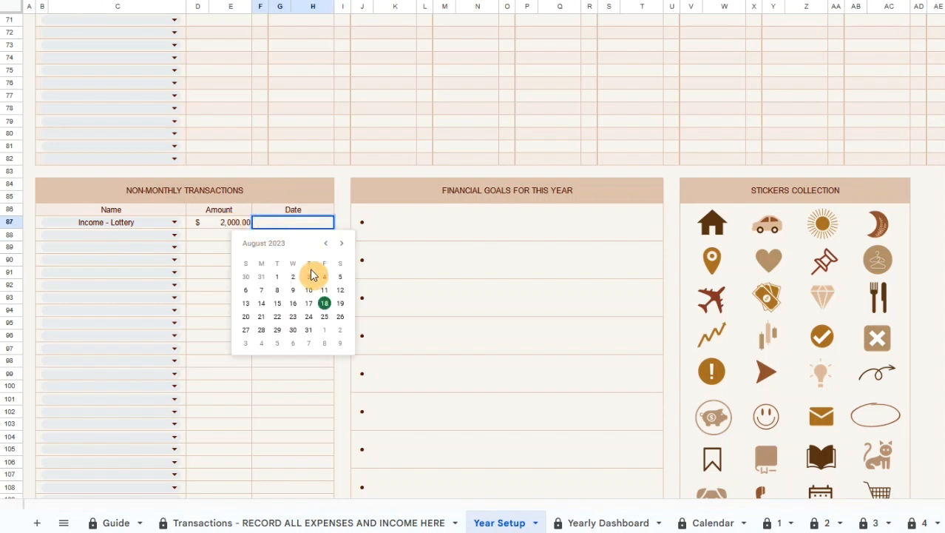
click(292, 304)
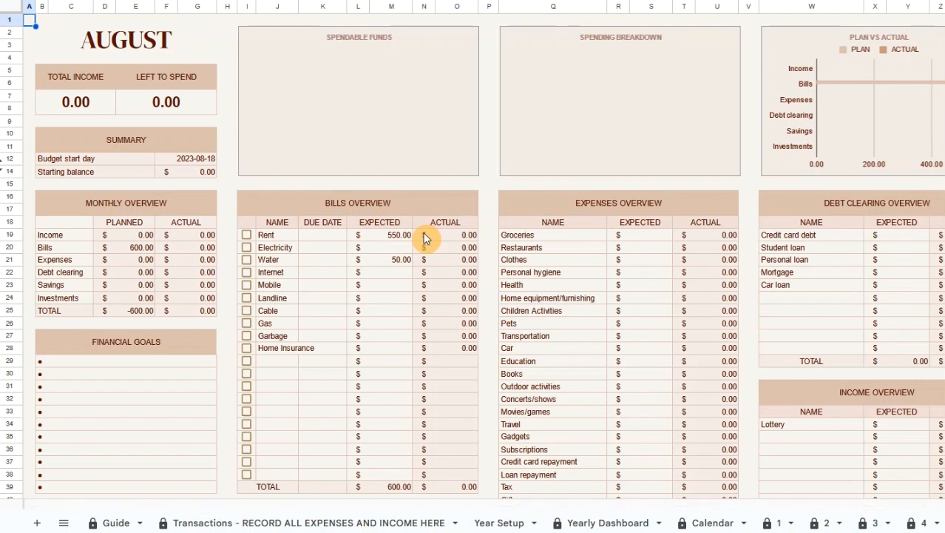
Step: Check the bills and income overviews on the August planner sheet and on monthly sheet 4, and return to Year Setup
scroll(424, 237, down, 7)
scroll(424, 238, up, 5)
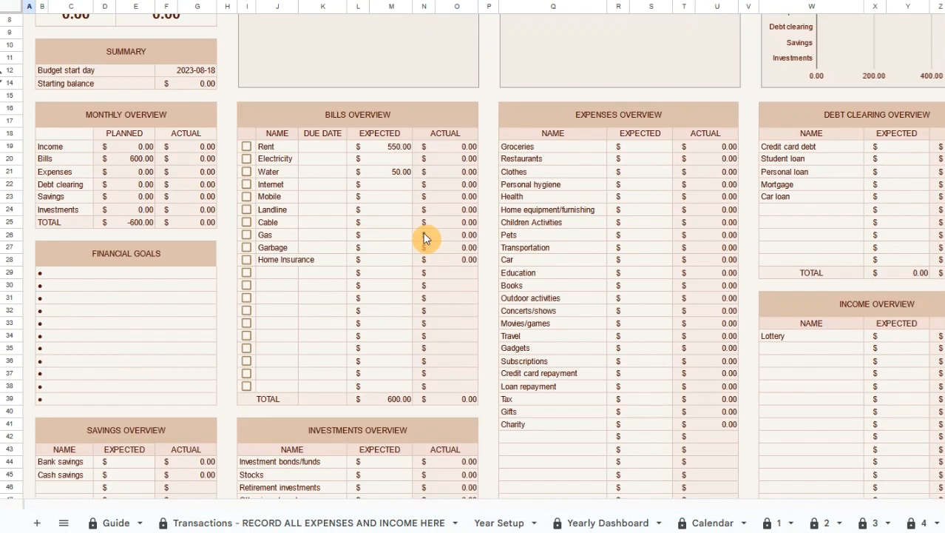
scroll(424, 238, up, 3)
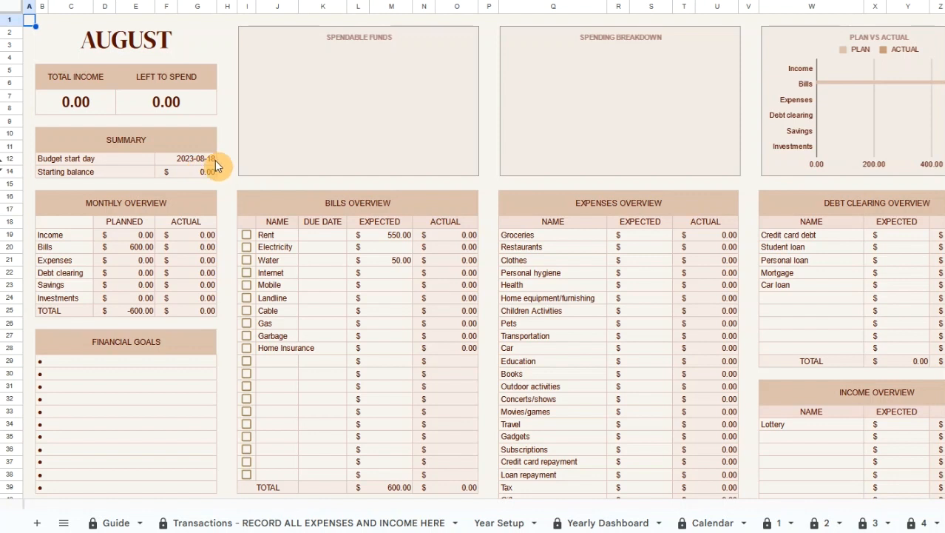
click(922, 524)
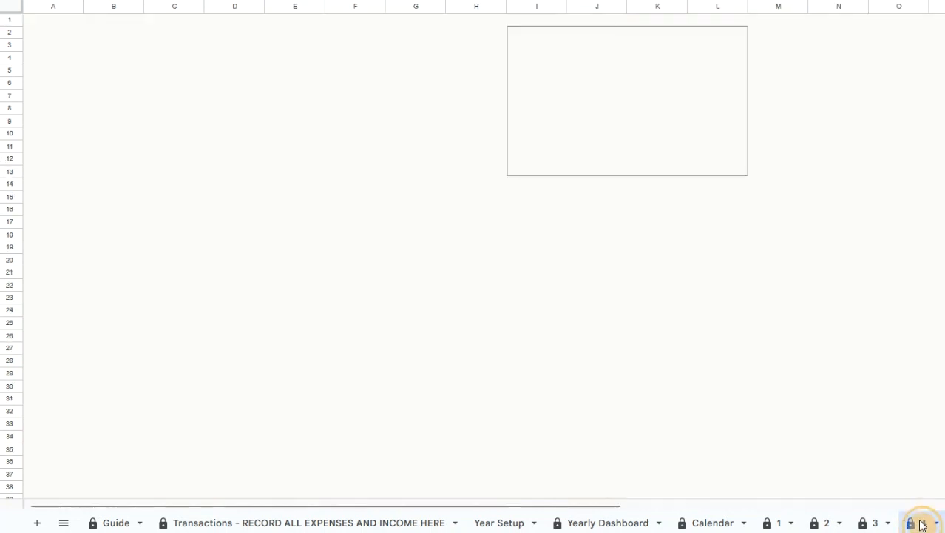
scroll(889, 374, down, 5)
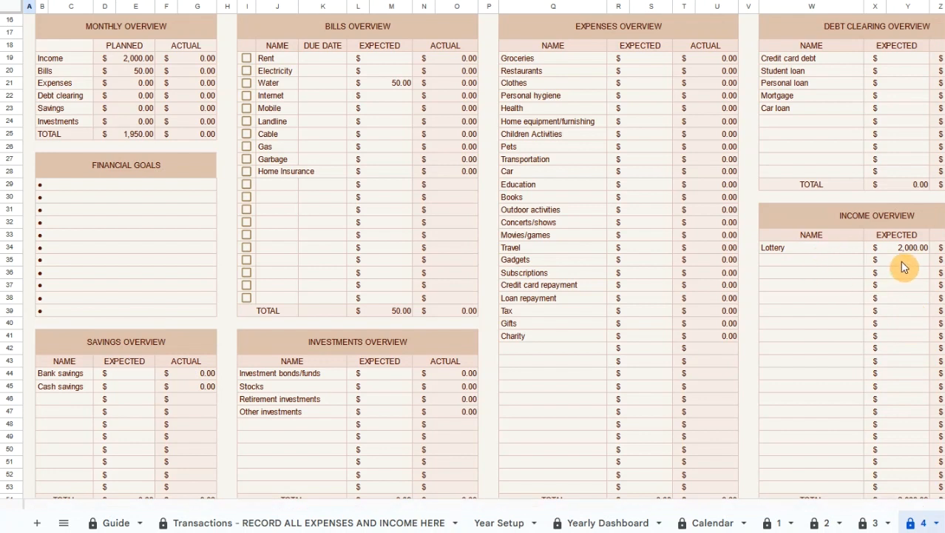
scroll(903, 266, up, 5)
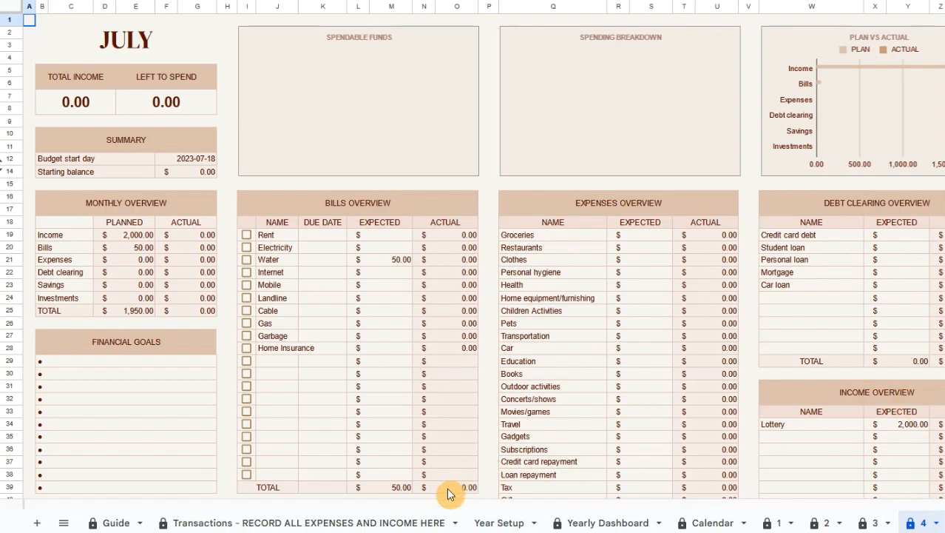
click(488, 522)
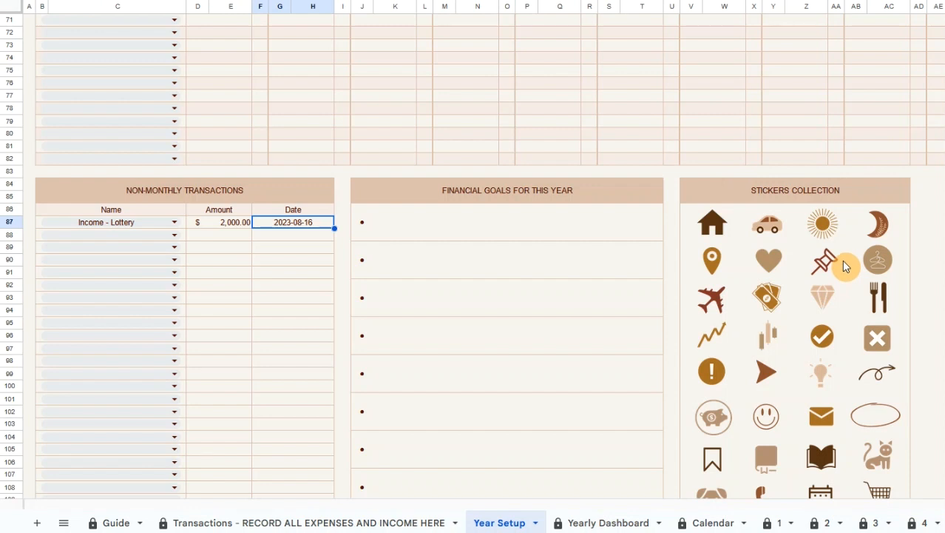
Step: Enter "save for a new car" as the first financial goal for this year
scroll(844, 260, down, 5)
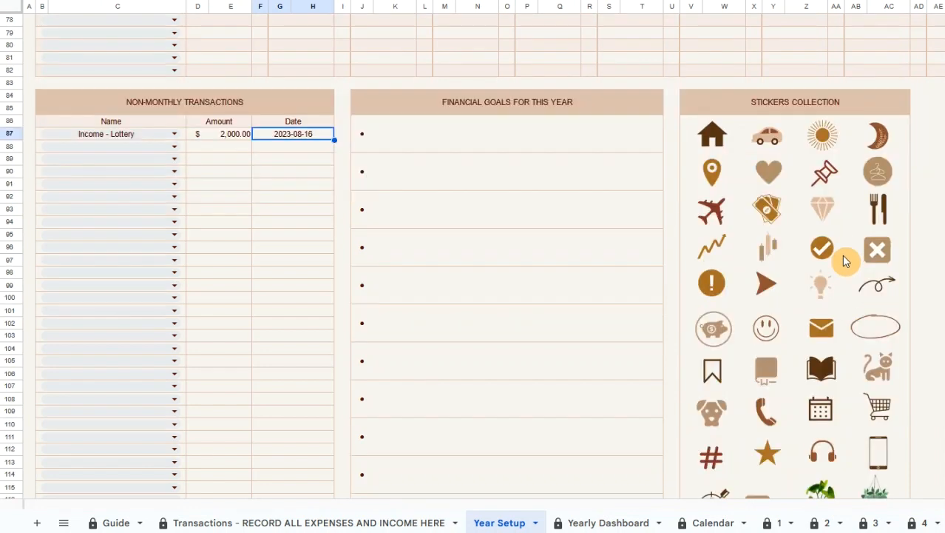
scroll(844, 260, up, 3)
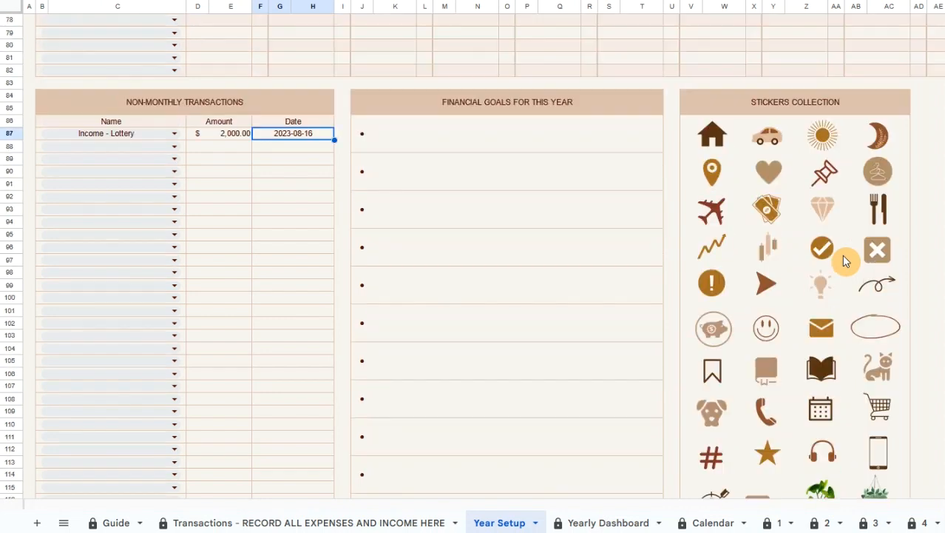
click(454, 138)
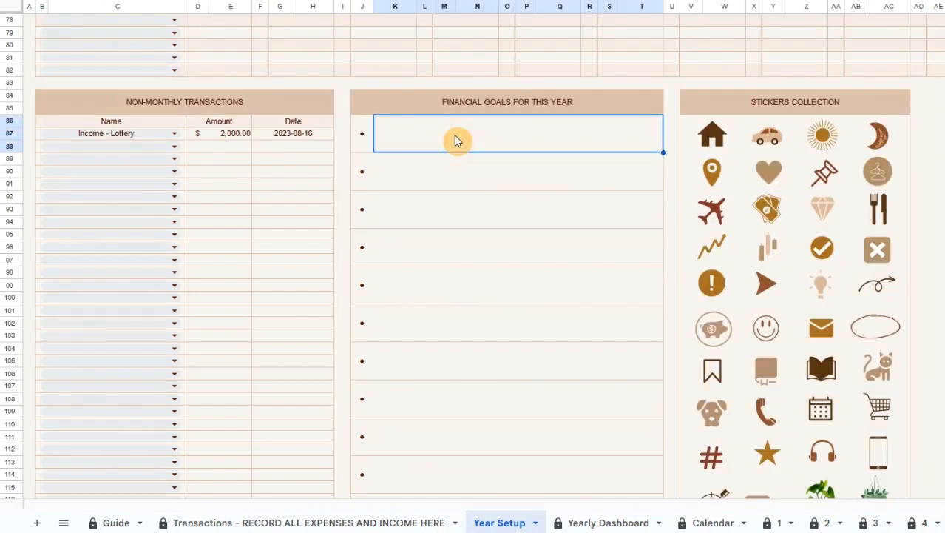
text(sa)
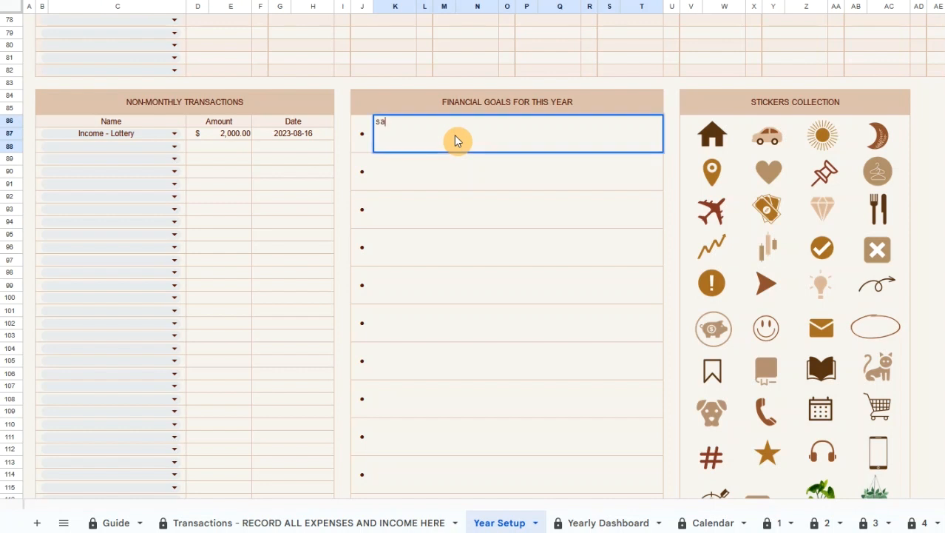
text(ve for a new car)
key(Return)
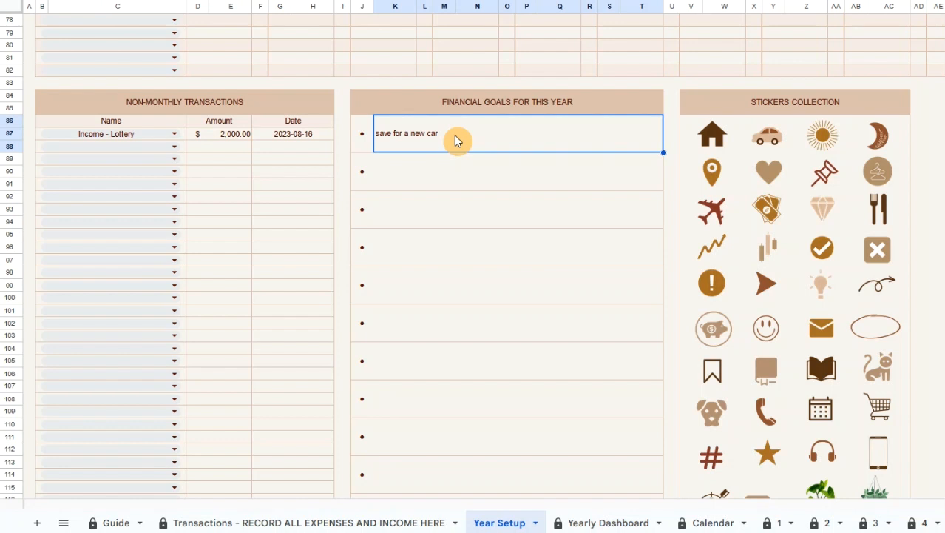
Step: Move the car sticker from the stickers collection to just after the text of the new car goal
click(769, 138)
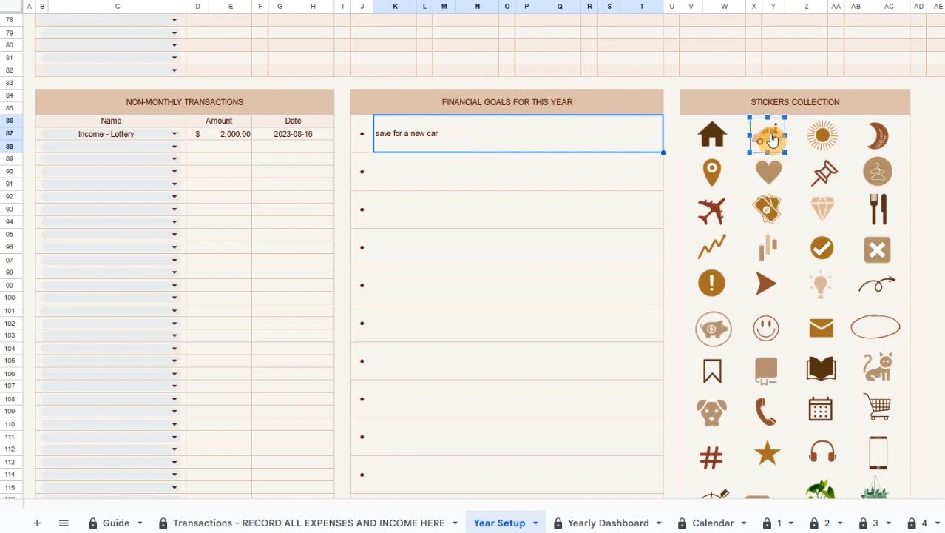
click(776, 128)
click(763, 135)
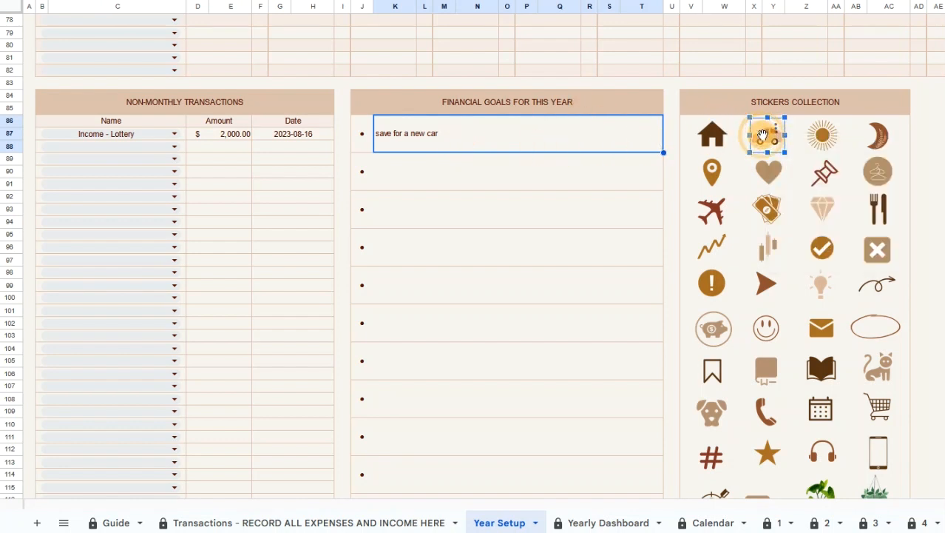
drag(763, 135, 483, 141)
click(491, 170)
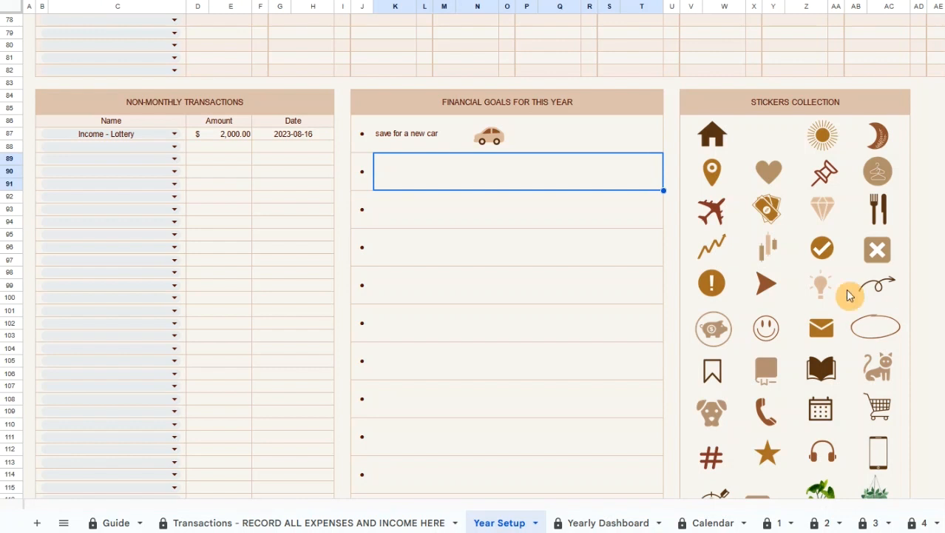
Step: Go to the Transactions sheet and set the planner currency to Euro (€)
click(339, 521)
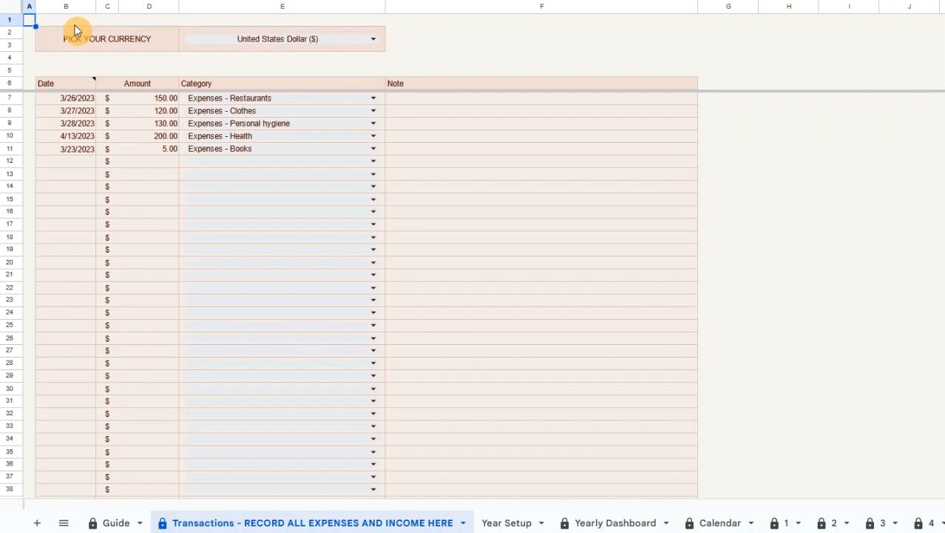
click(373, 40)
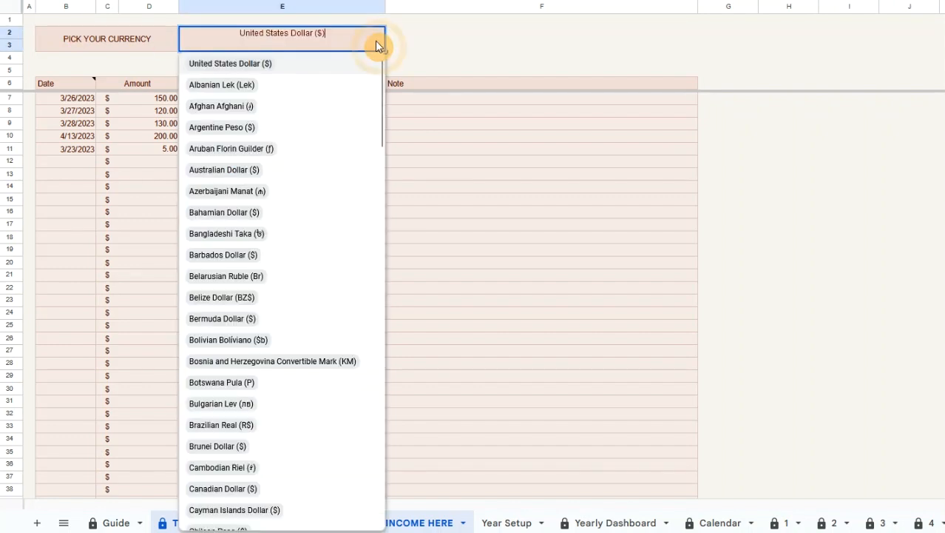
drag(347, 35, 203, 33)
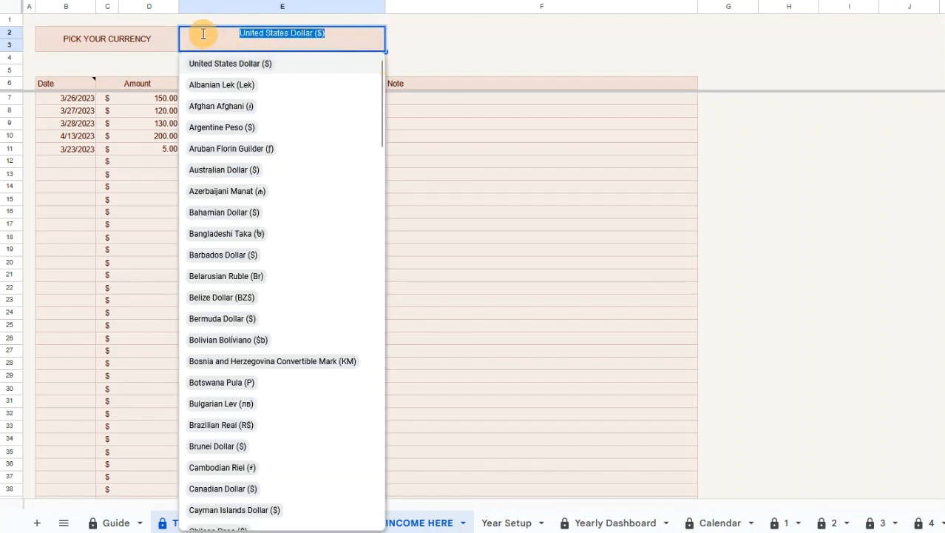
text(eu)
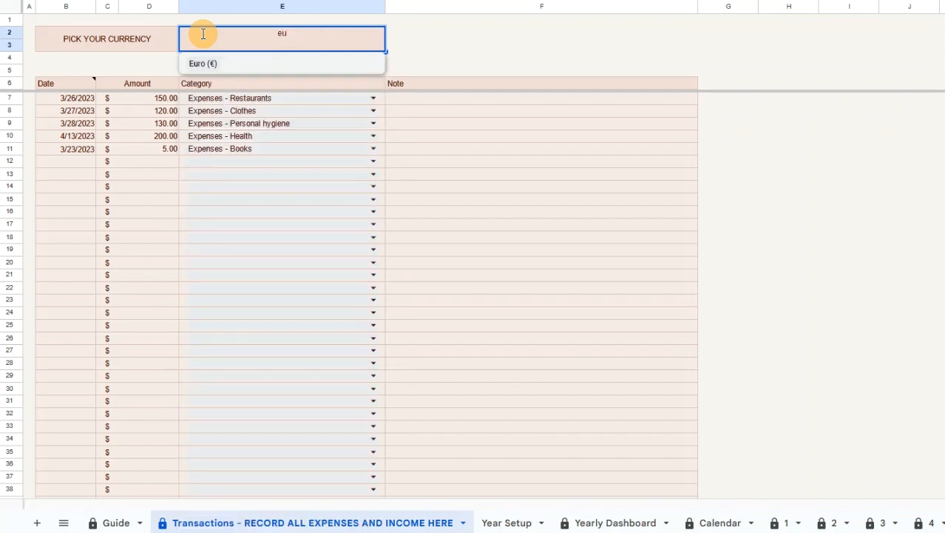
click(230, 65)
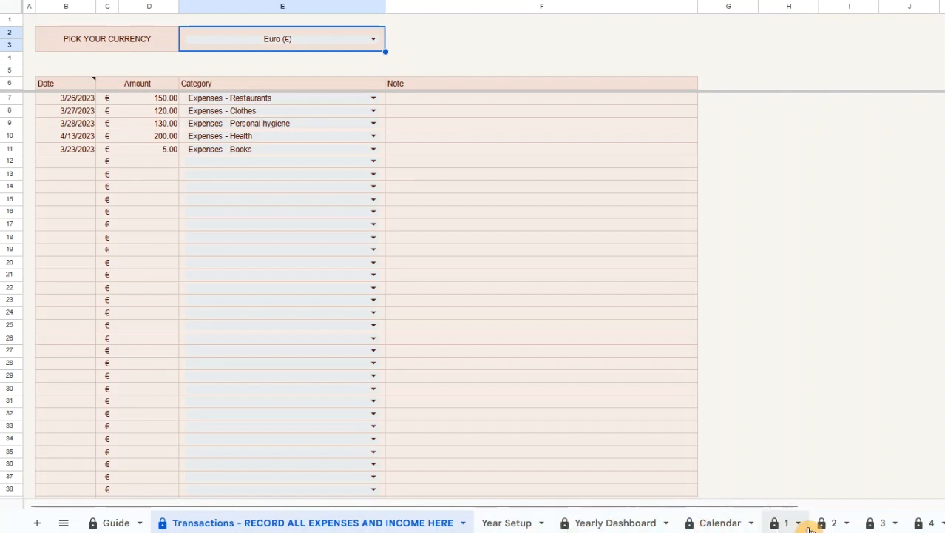
Step: Set the planner currency back to United States Dollar ($)
click(372, 43)
click(250, 35)
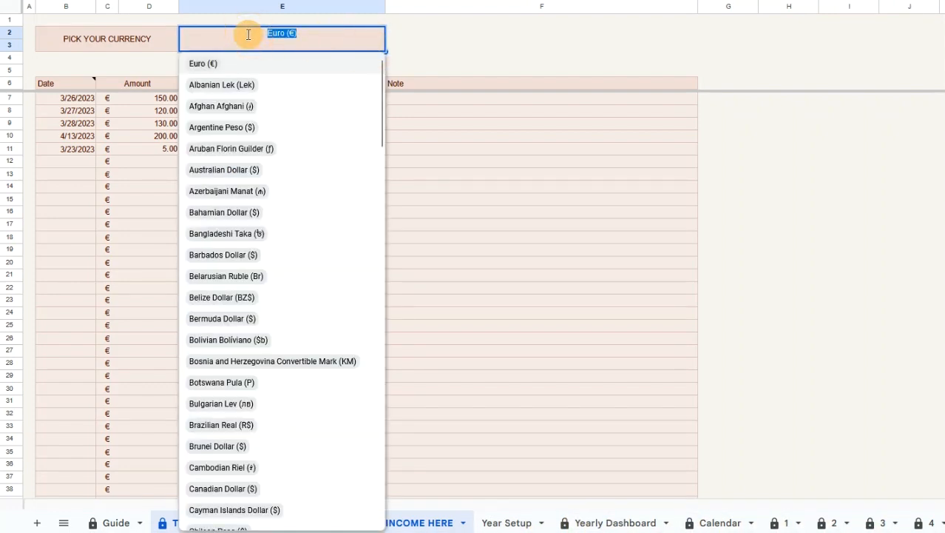
text(uni)
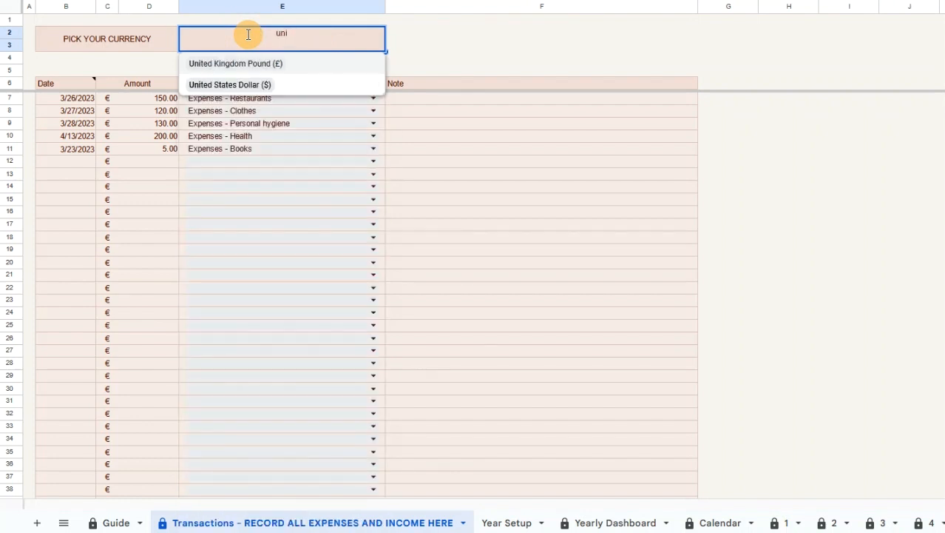
click(276, 83)
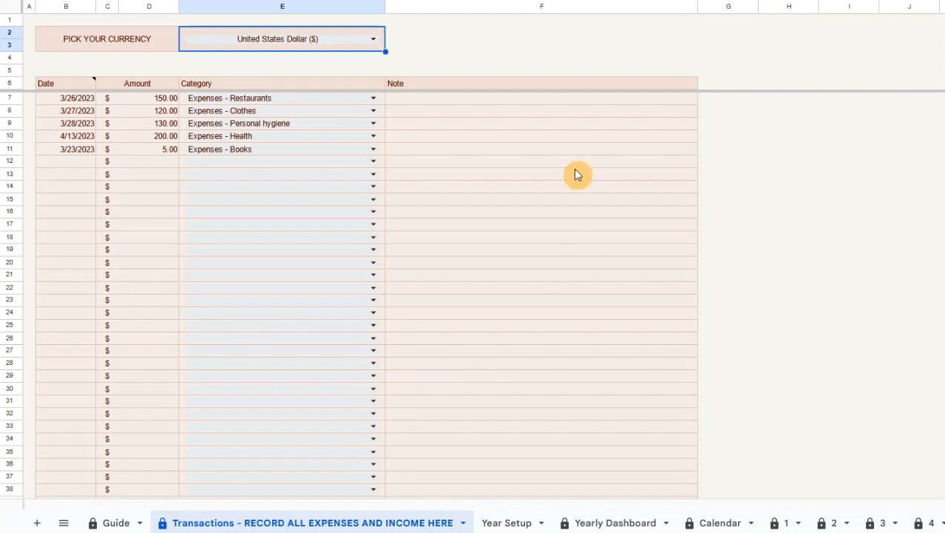
Step: Record a Bills - Rent transaction of 550 dated 5/15/2023 in the first empty row
double_click(66, 163)
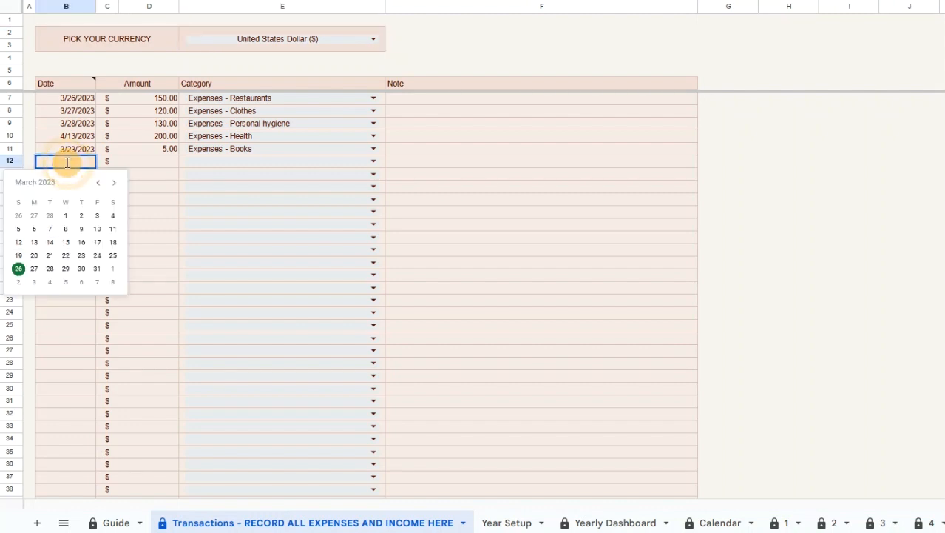
click(113, 182)
click(114, 182)
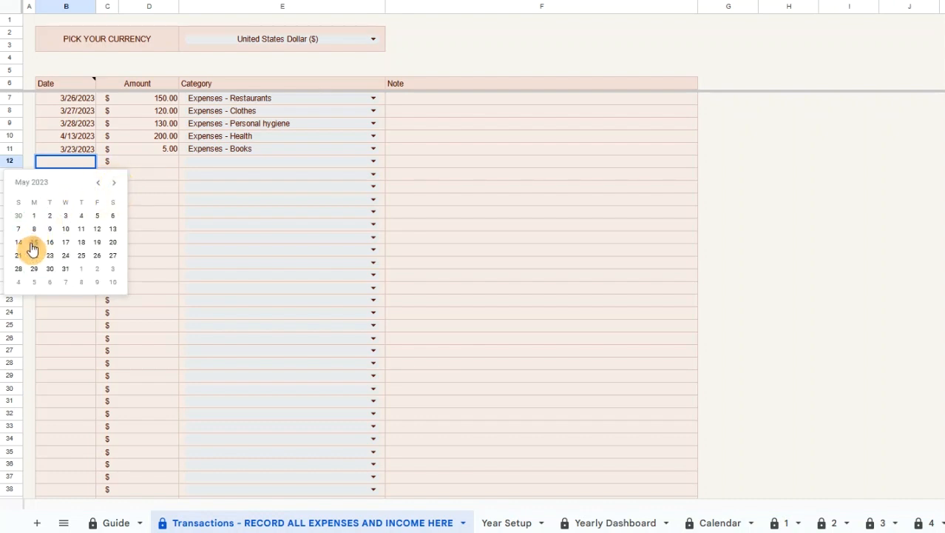
click(33, 244)
click(155, 163)
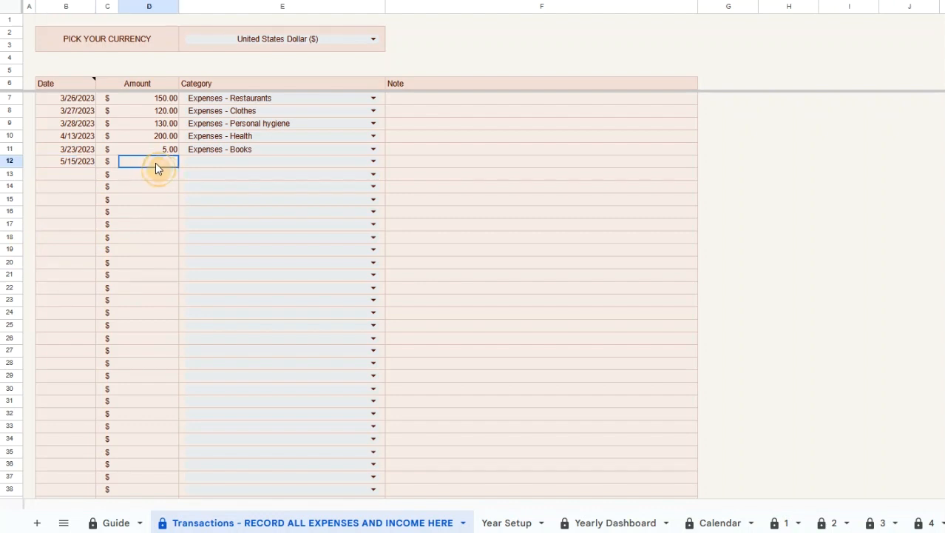
text(550)
click(374, 161)
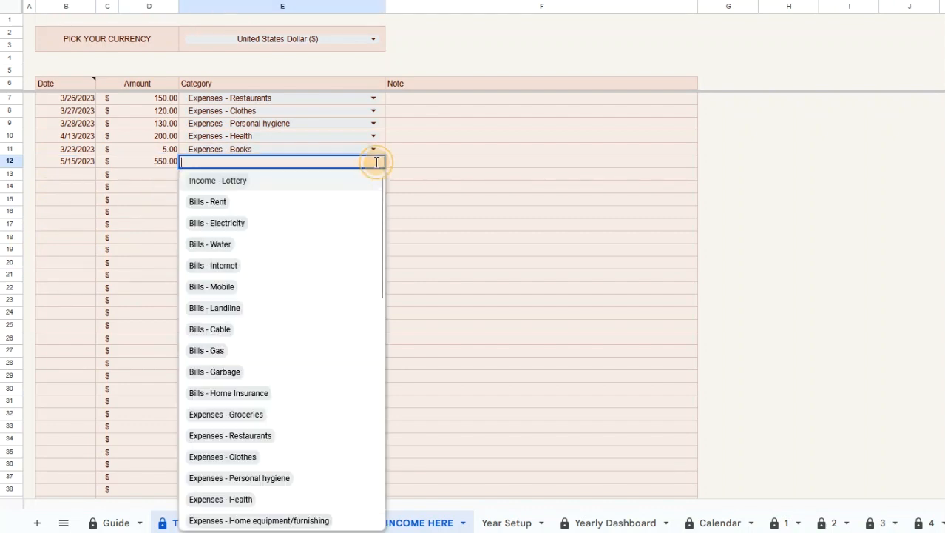
click(276, 202)
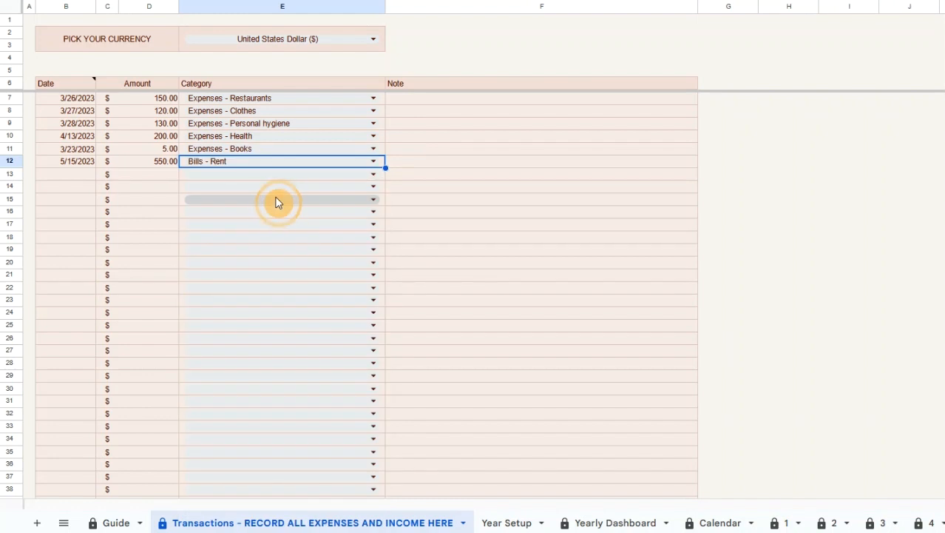
Step: Add the note "rent for May" to the Bills - Rent transaction
click(477, 166)
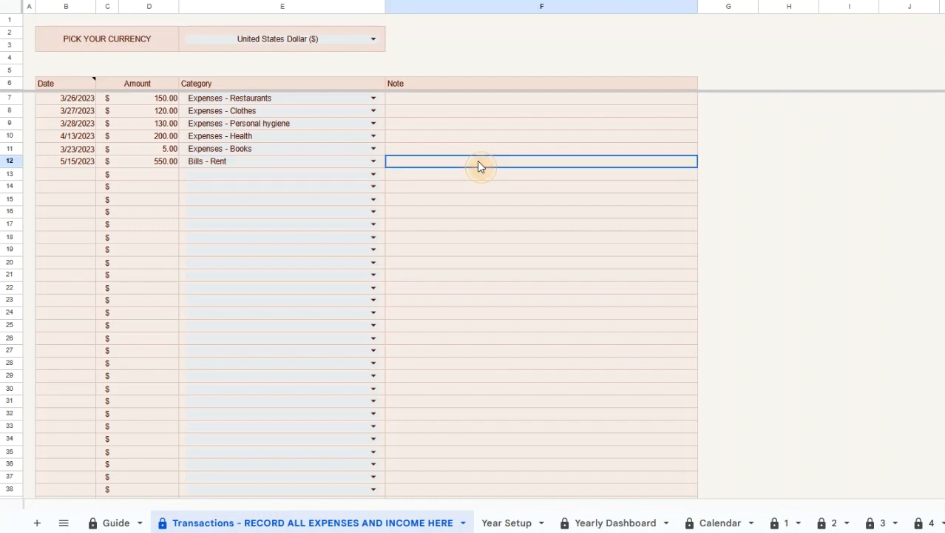
text(rent for)
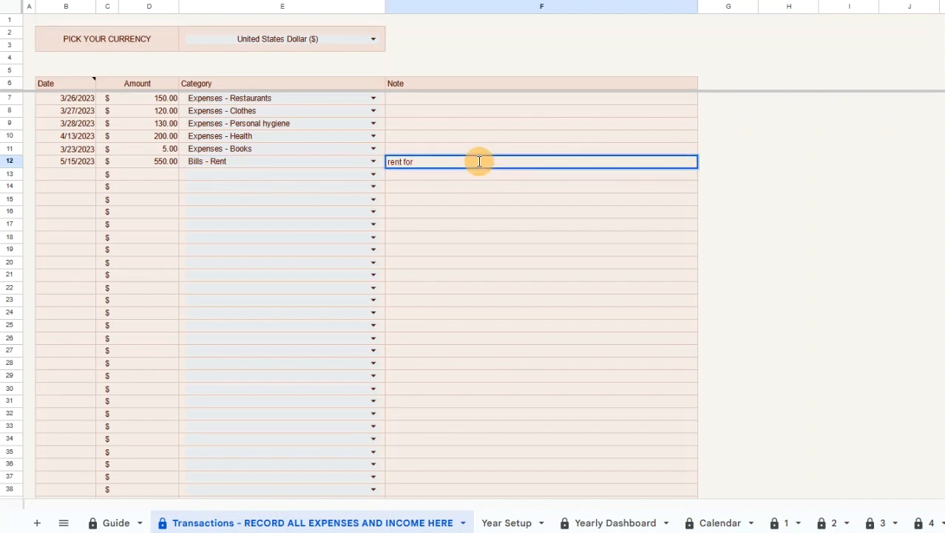
text( May)
key(Return)
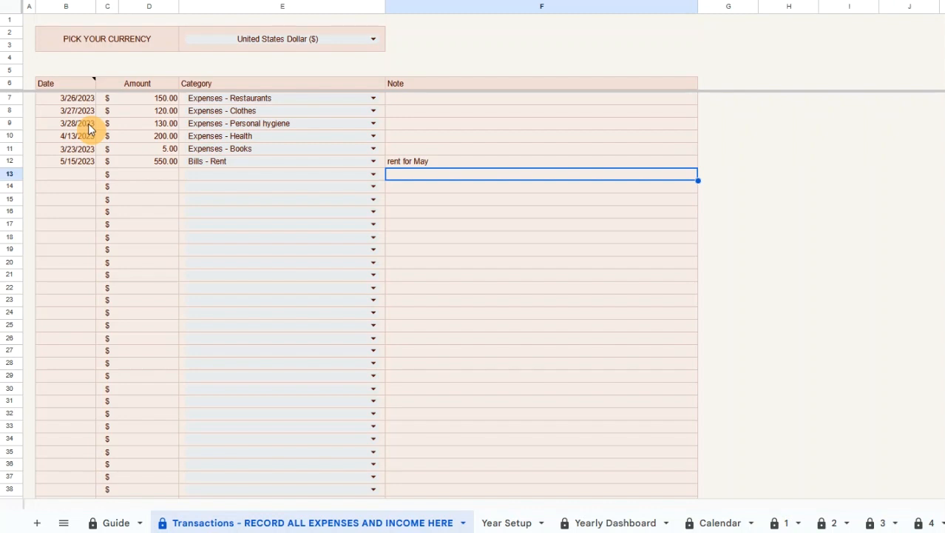
Step: Record two Bills - Electricity transactions dated 5/10/2023, one of 55 and one of 10 with the note "late payment fee"
click(66, 174)
text(5/10/2023)
click(148, 174)
text(55)
click(66, 187)
text(5/10/2023)
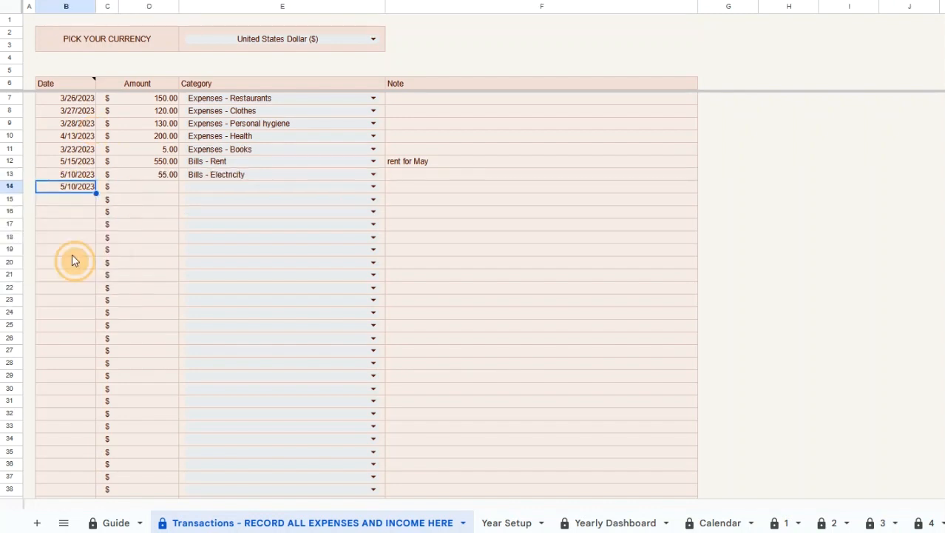
click(425, 188)
text(late payment fee)
Step: Record Bills - Water 34 (5/11/2023), Bills - Internet 45 (5/12/2023), Expenses - Groceries 65 (5/13/2023) and a 74 entry dated 5/15/2023
click(60, 213)
text(5/12/2023)
click(162, 225)
text(65)
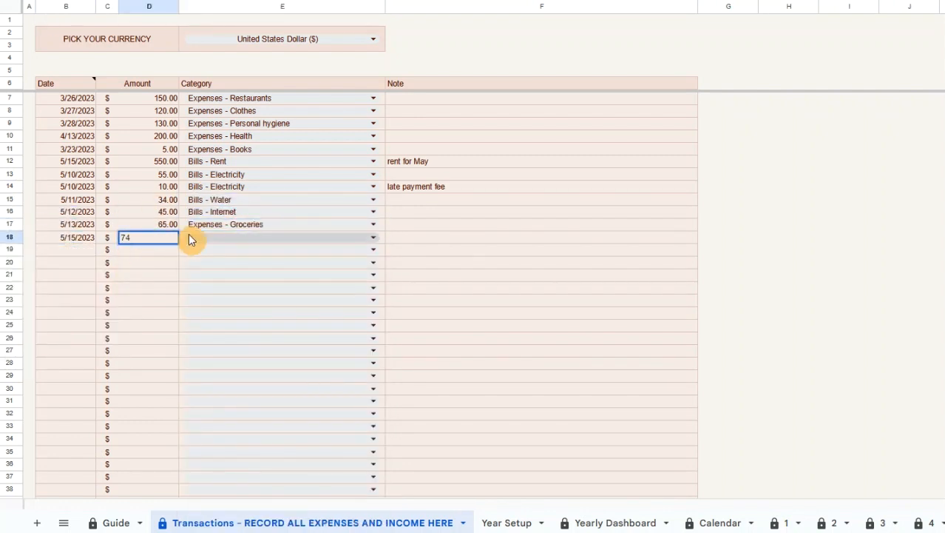
Step: Categorize the 74 entry as Expenses - Restaurants and record Income - Lottery transactions of 1500 on 5/17/2023 and 1200 on 5/21/2023
click(150, 250)
text(1500)
click(161, 263)
text(1200)
click(374, 262)
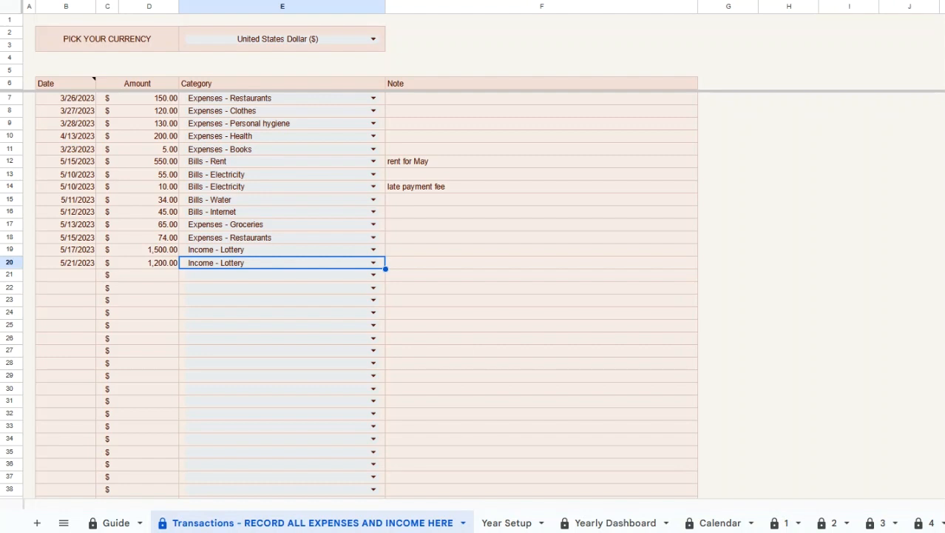
Step: Set April's starting balance to 500 on monthly sheet 1, and check May's starting balance on sheet 2 before returning to April
click(780, 522)
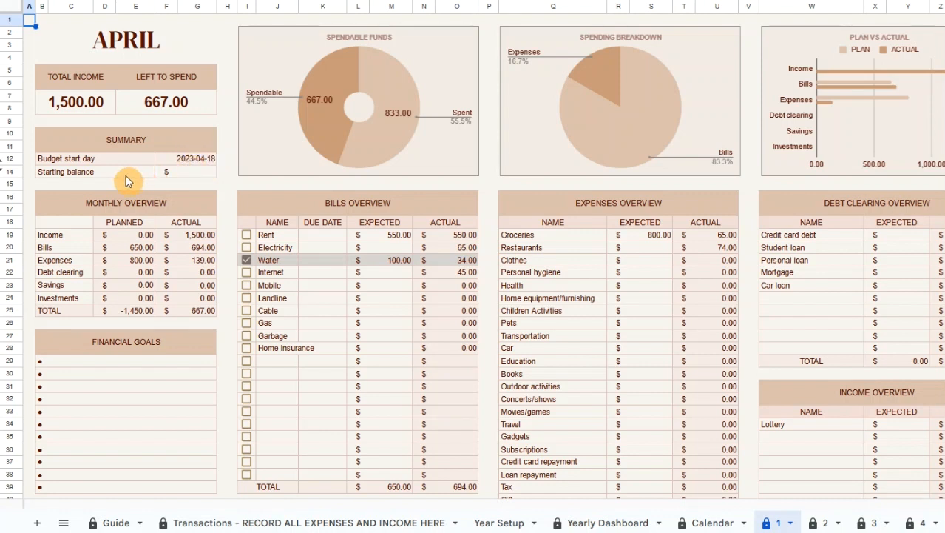
click(202, 171)
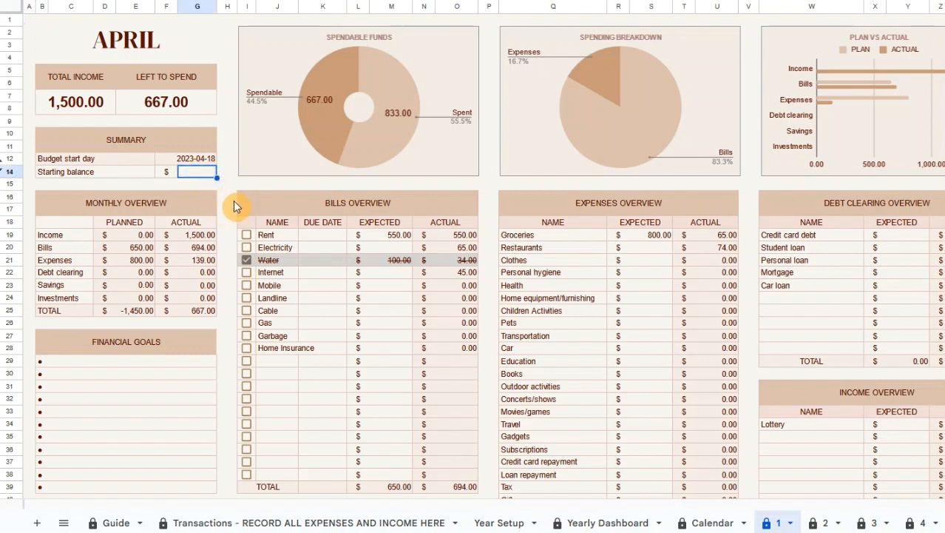
text(500)
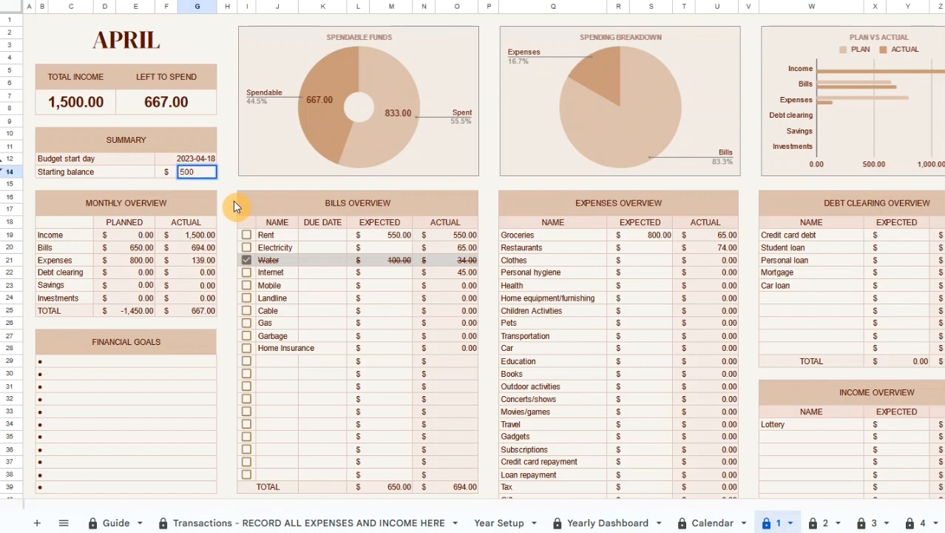
key(Return)
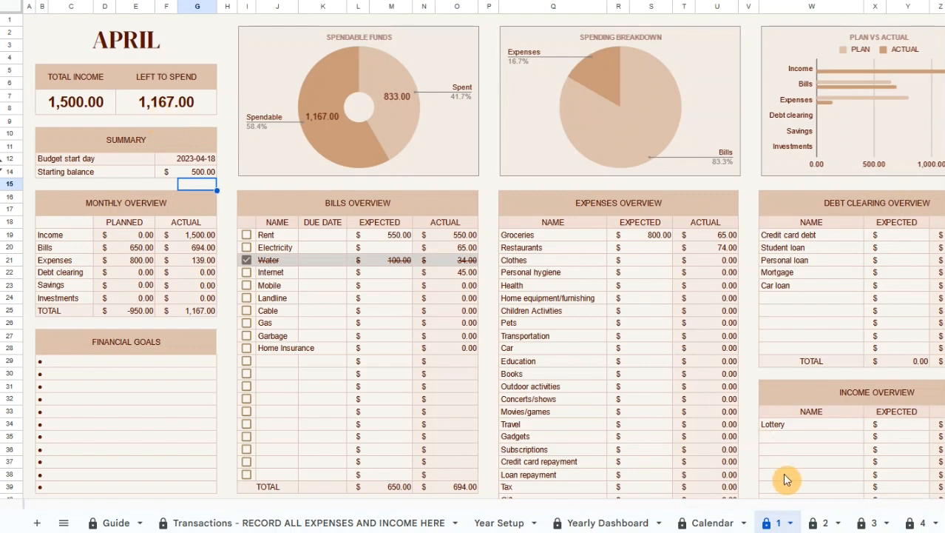
click(804, 511)
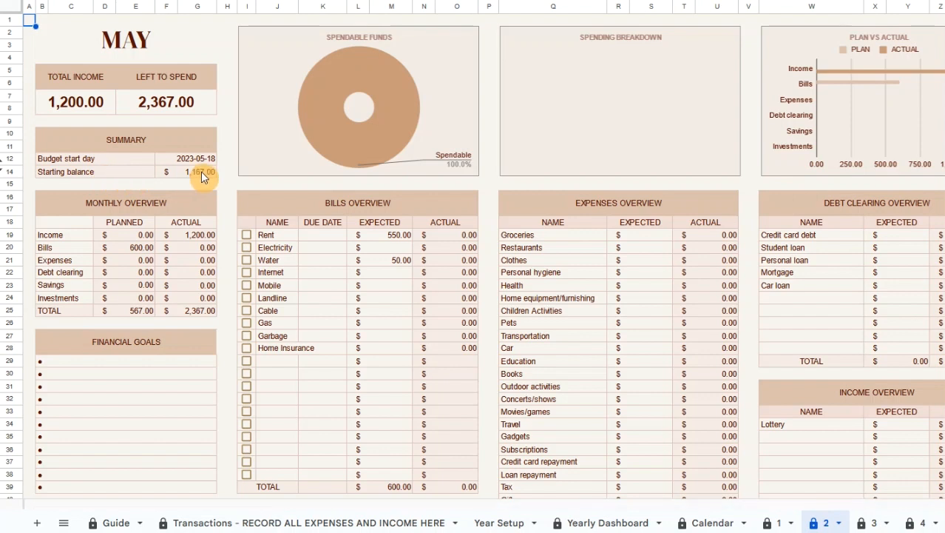
key(ctrl+shift+Page_Up)
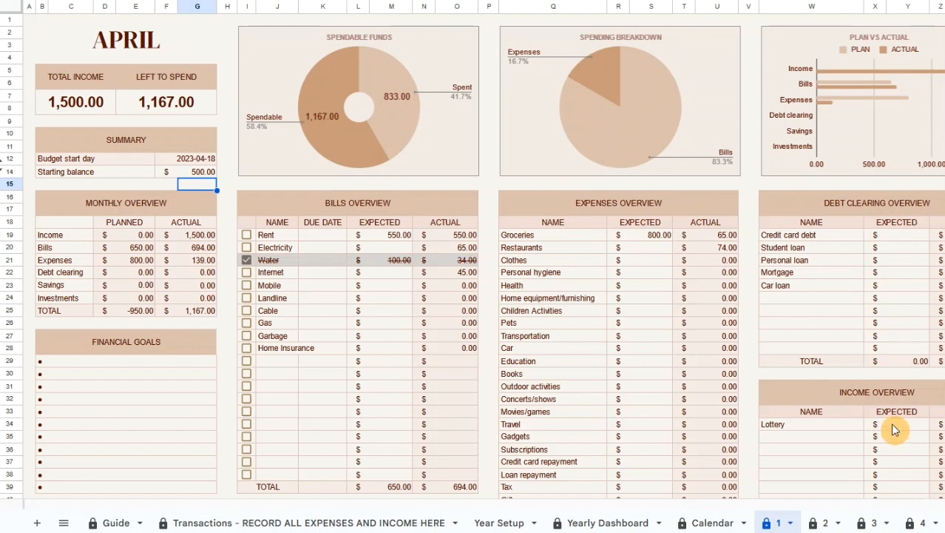
Step: Set the expected amount for Clothes to 200 in April's expenses overview
scroll(891, 429, down, 5)
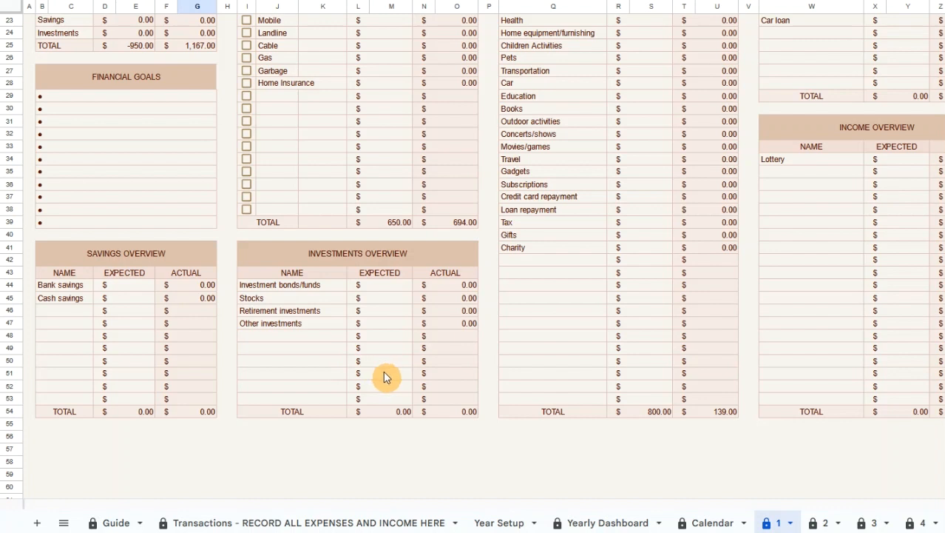
scroll(383, 378, up, 2)
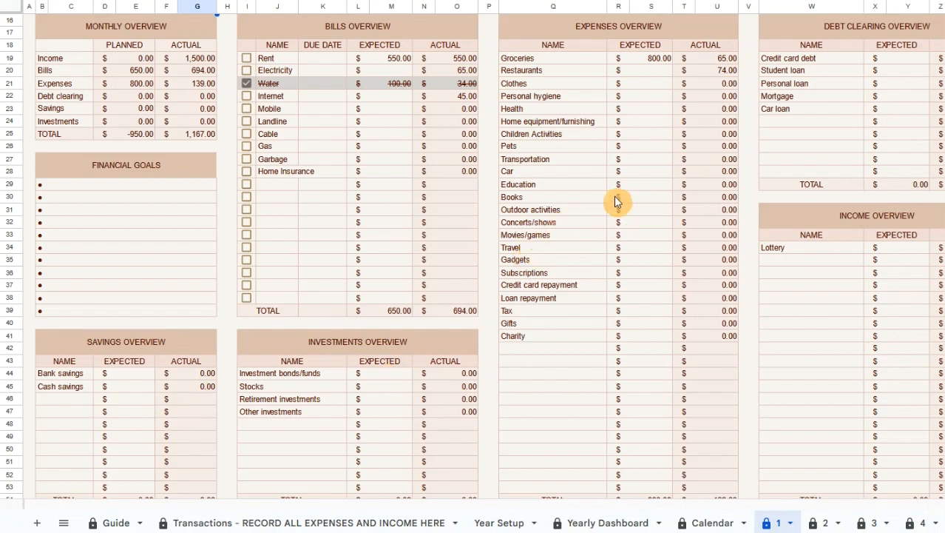
scroll(626, 196, up, 2)
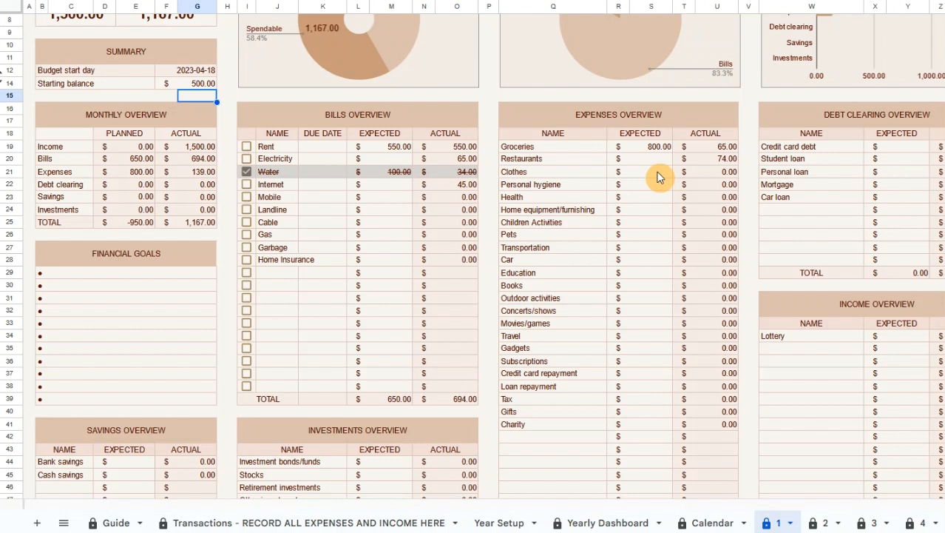
click(659, 177)
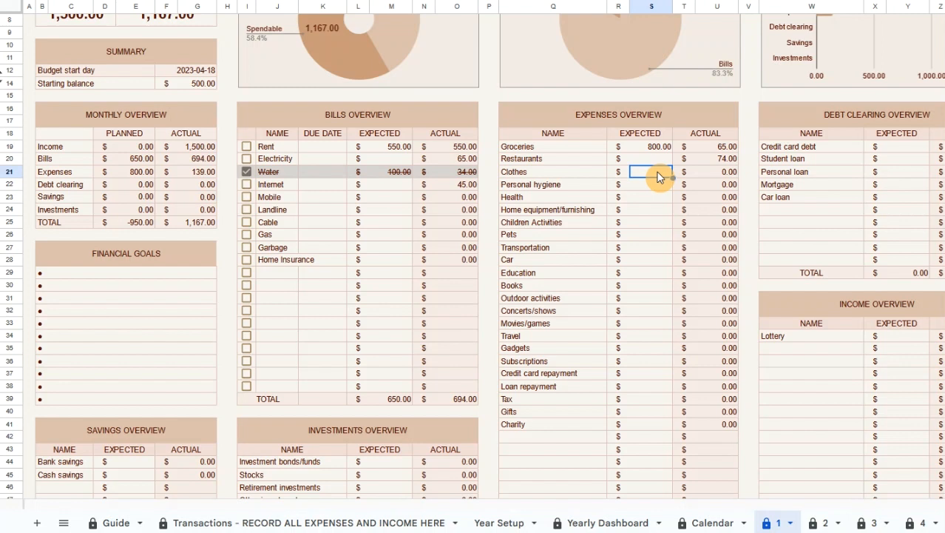
text(200)
key(Return)
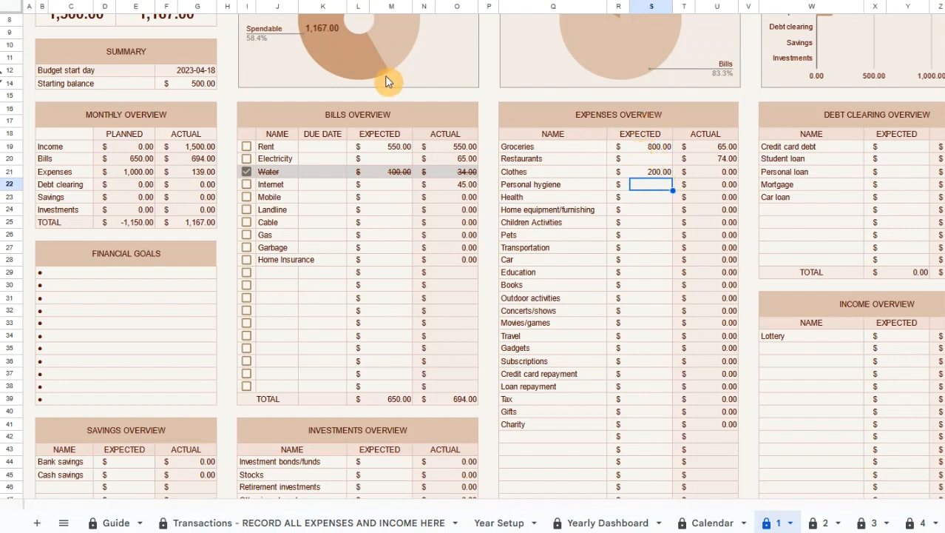
Step: Set the expected amount for Water to 150 in April's bills overview, and review the monthly overview tables
click(392, 171)
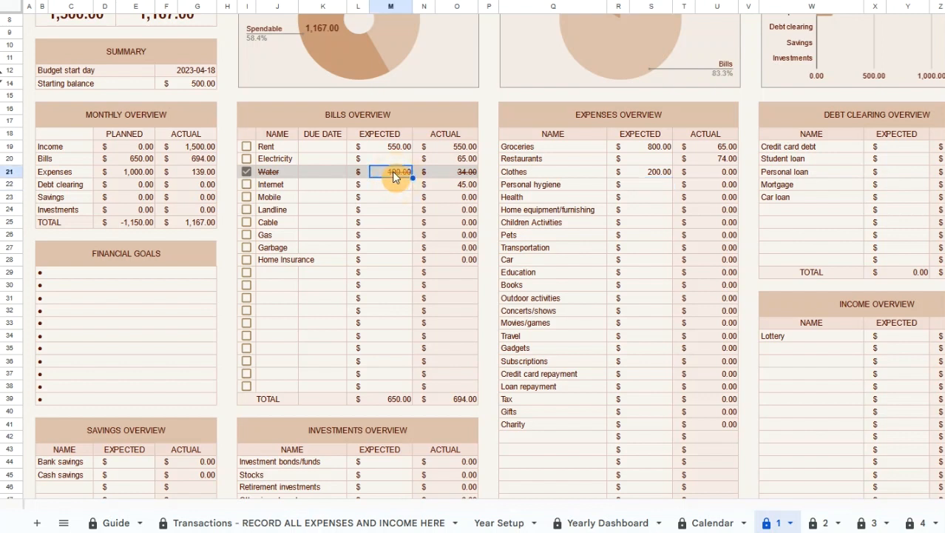
double_click(393, 172)
key(Return)
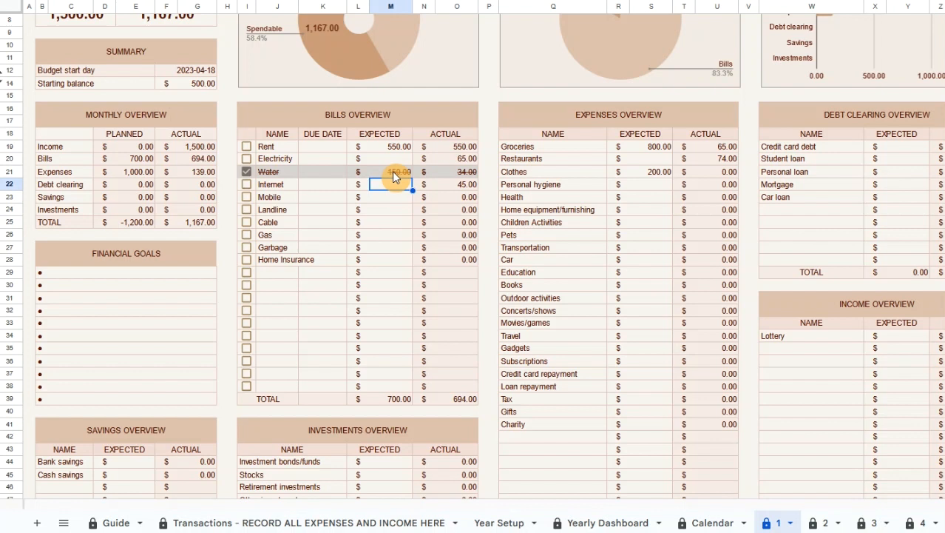
click(392, 171)
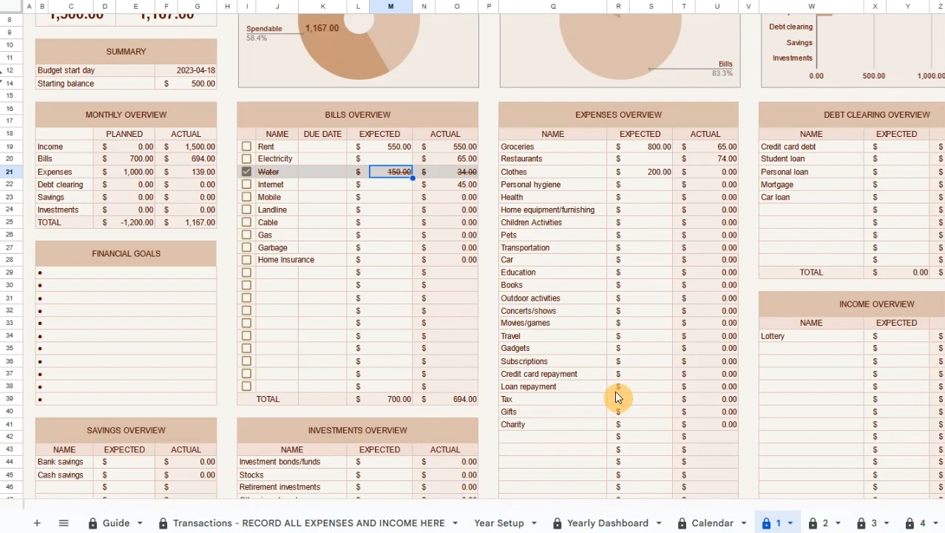
scroll(507, 384, down, 3)
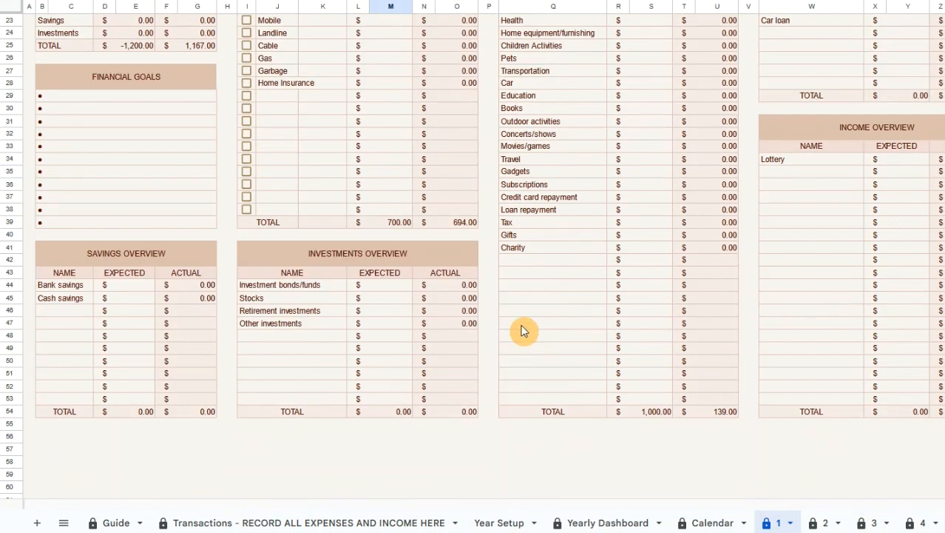
scroll(522, 331, up, 3)
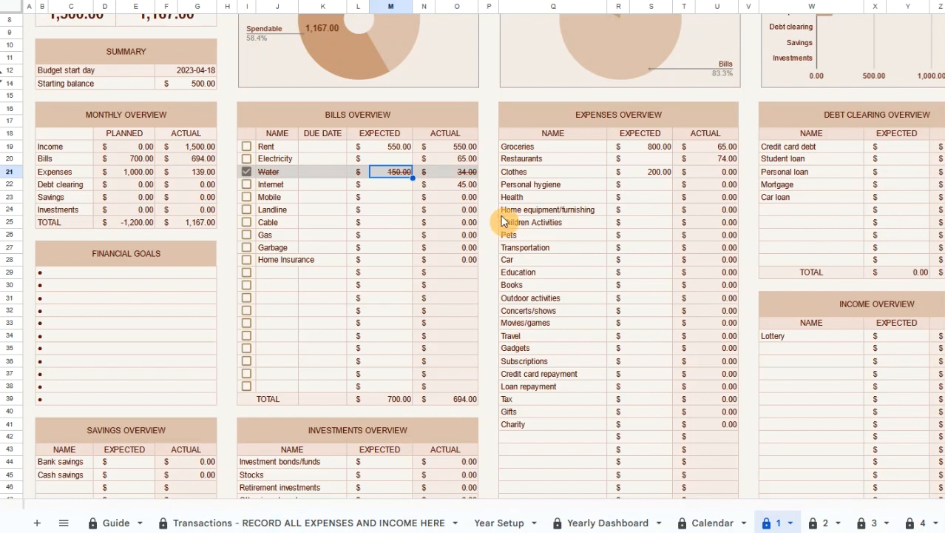
Step: Set Rent's due date to 2023-05-25 in April's bills overview and mark the Rent bill as paid
double_click(326, 147)
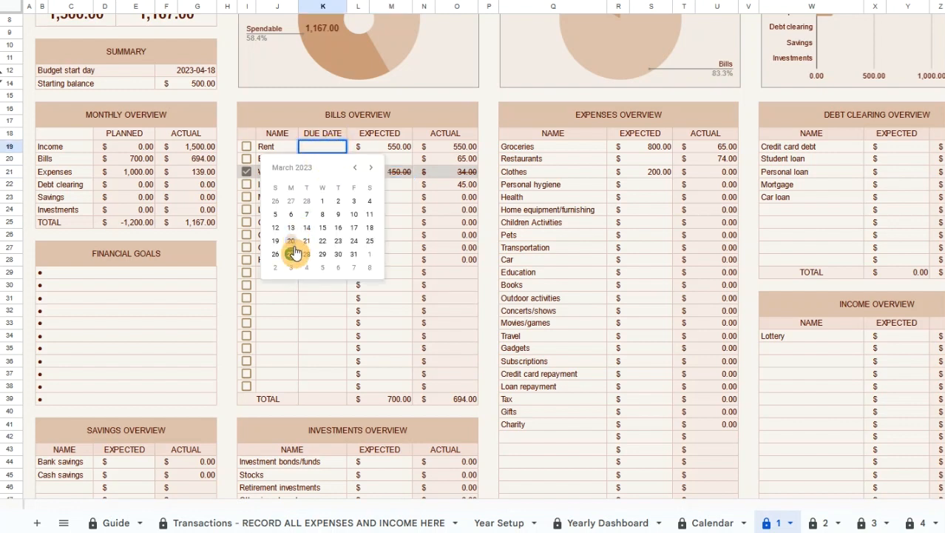
click(371, 168)
click(370, 168)
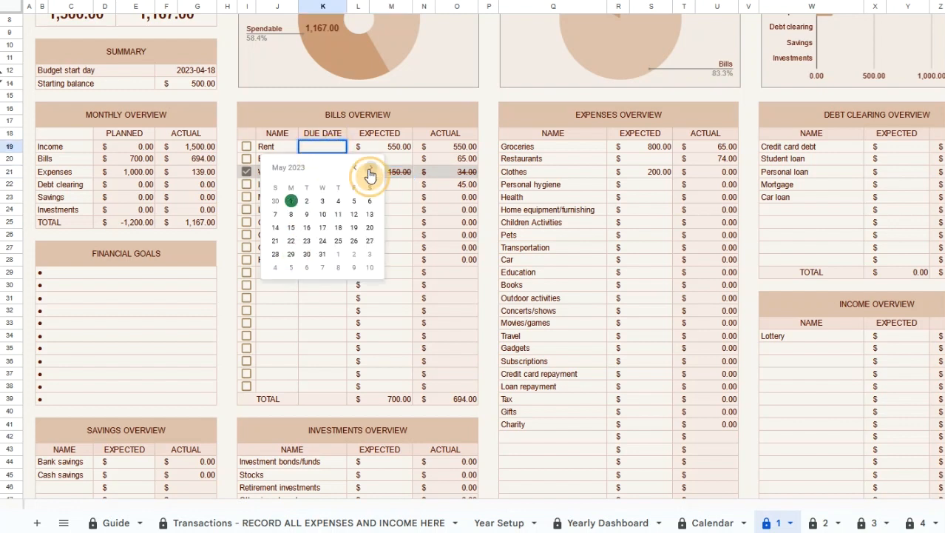
click(338, 241)
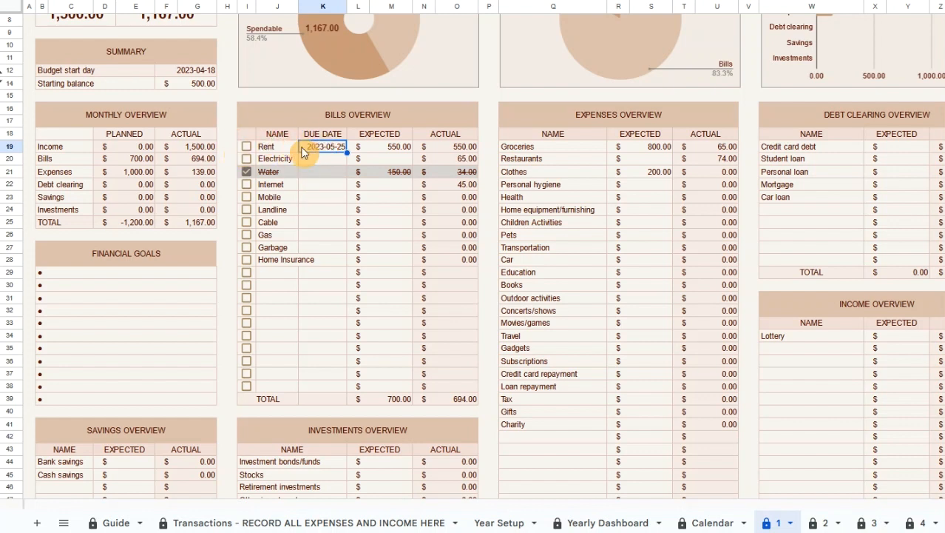
click(247, 147)
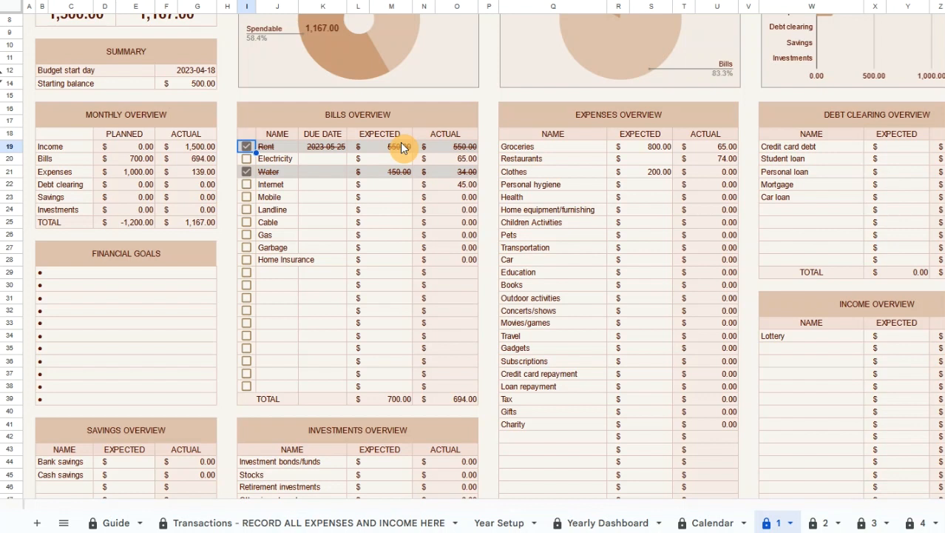
scroll(388, 159, up, 3)
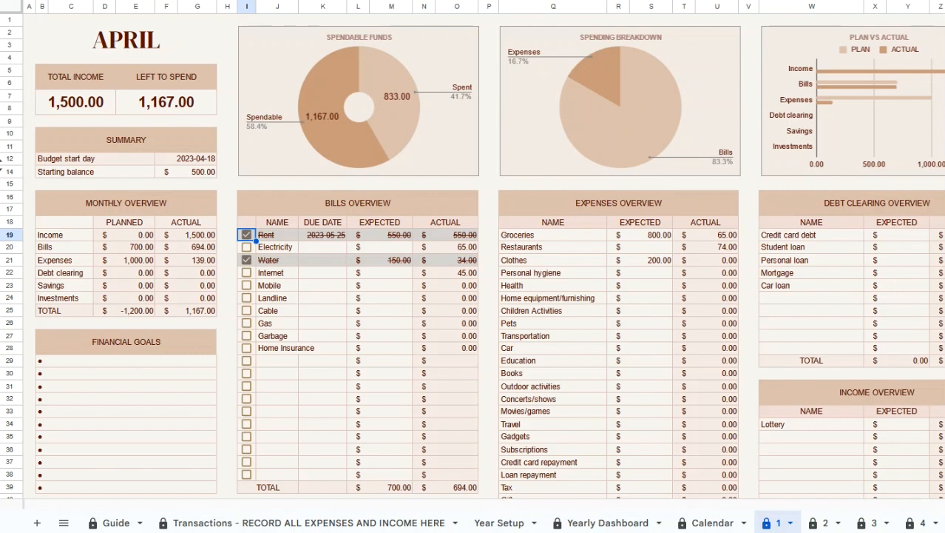
Step: Set the calendar start day to 2023-05-15 on the Calendar sheet
click(715, 523)
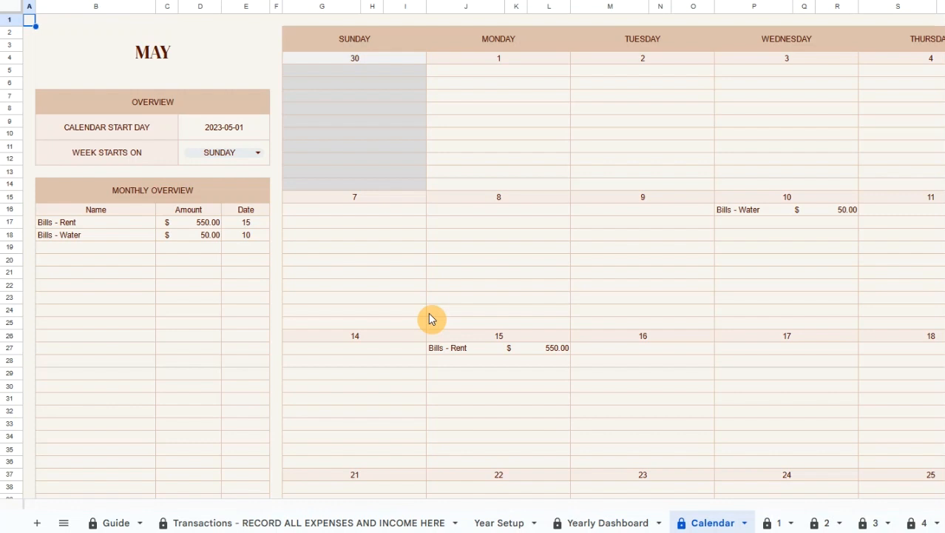
double_click(229, 131)
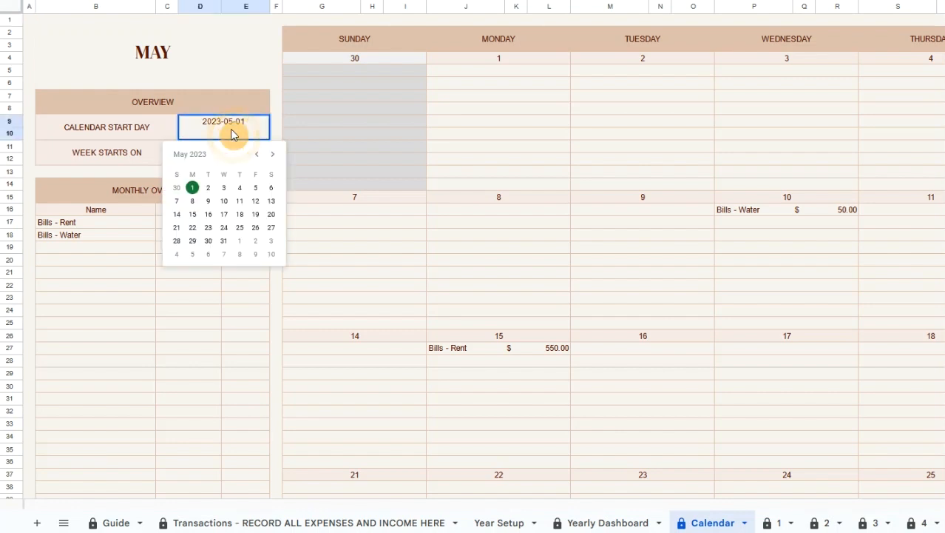
click(192, 215)
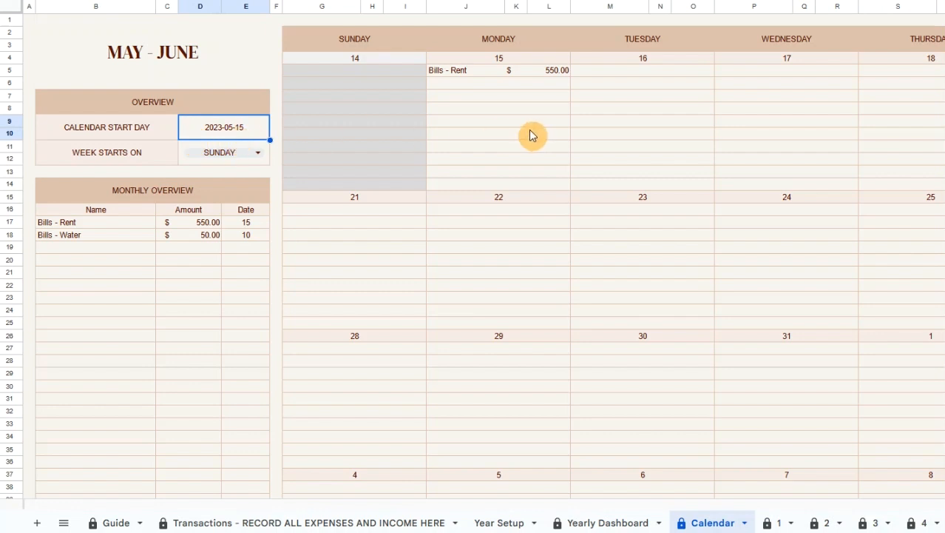
Step: Set the calendar's week to start on Monday, and review the bills across all the calendar weeks
click(242, 153)
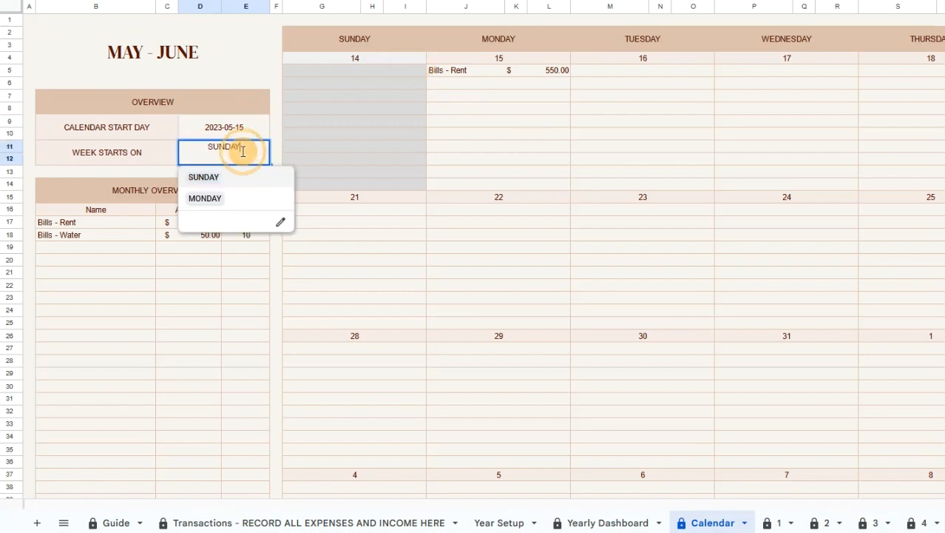
click(241, 198)
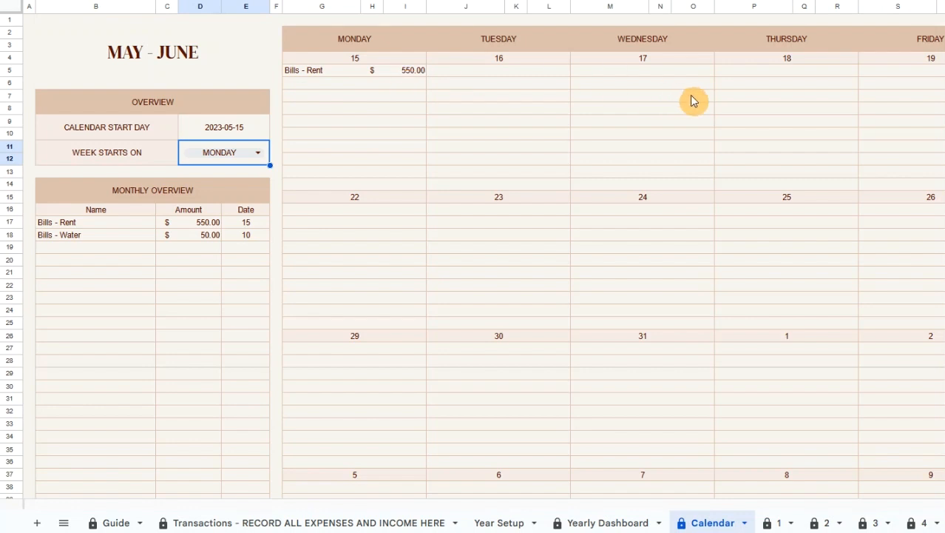
scroll(808, 140, down, 2)
scroll(809, 141, down, 9)
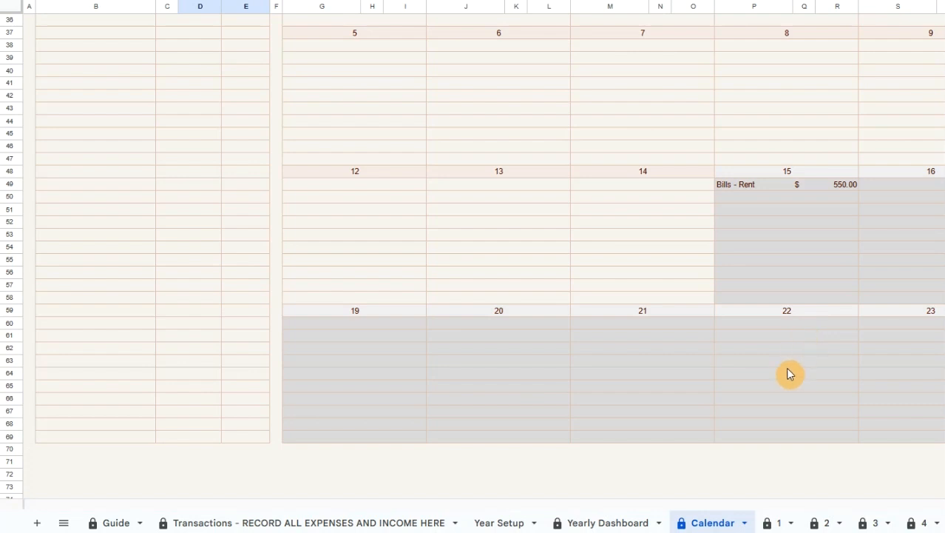
scroll(787, 374, up, 12)
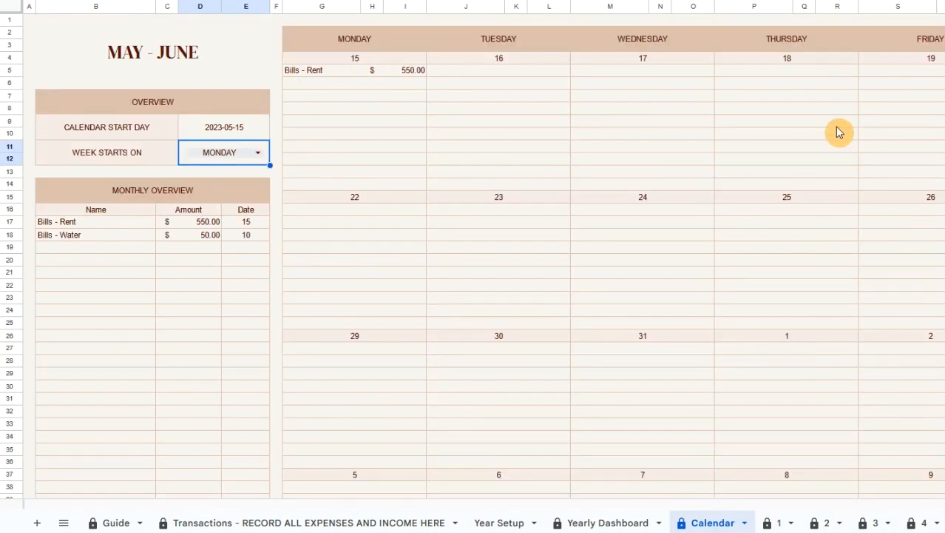
scroll(783, 215, down, 10)
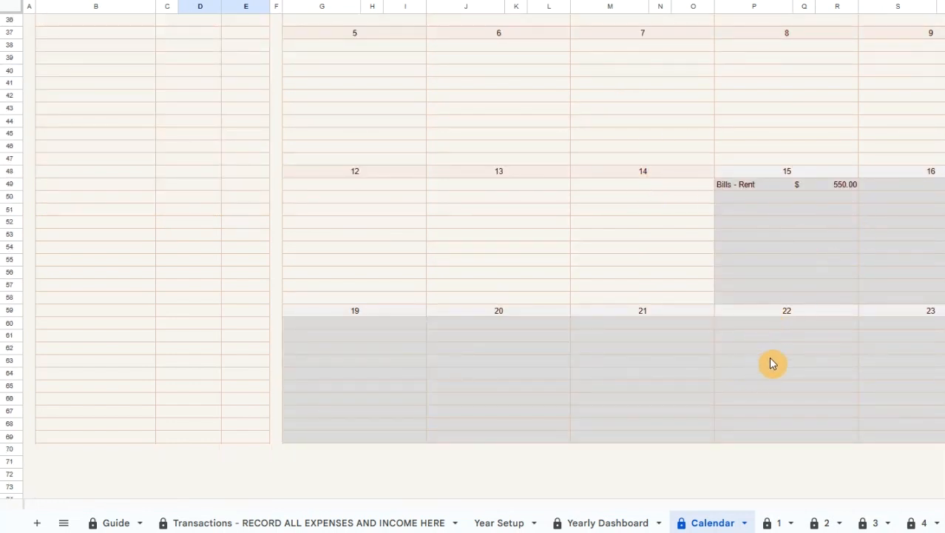
scroll(840, 211, up, 10)
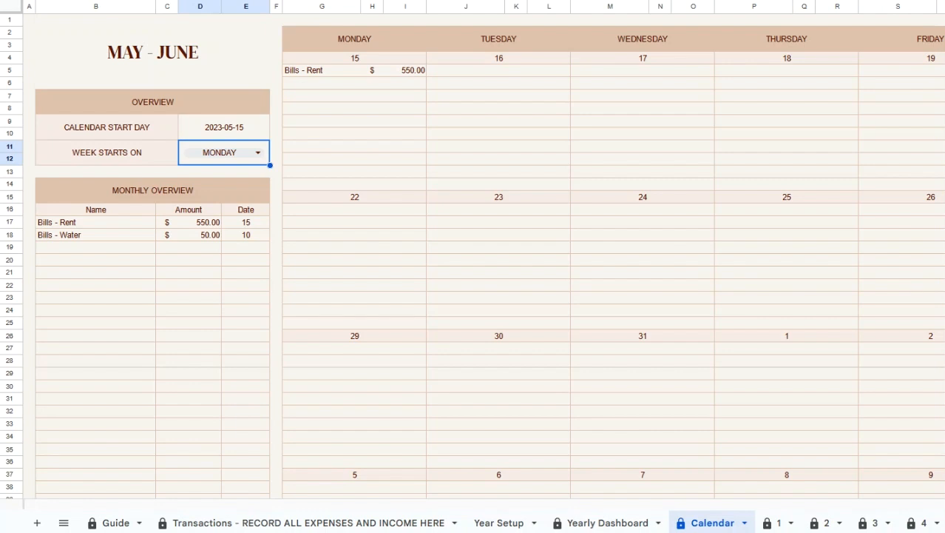
Step: Review the Yearly Dashboard's monthly overview, balance chart, and the breakdown charts and tables for spending, bills, expenses and debt clearing
click(582, 522)
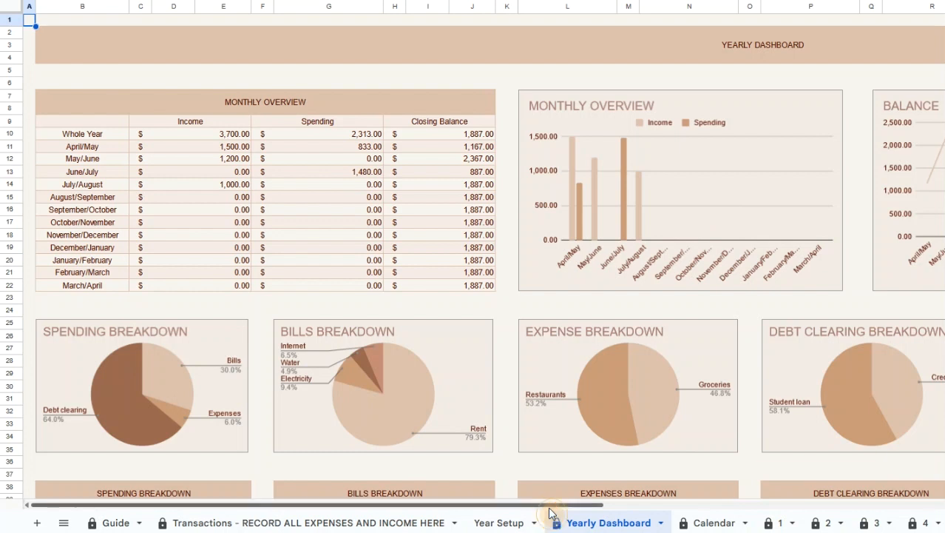
drag(551, 510, 654, 510)
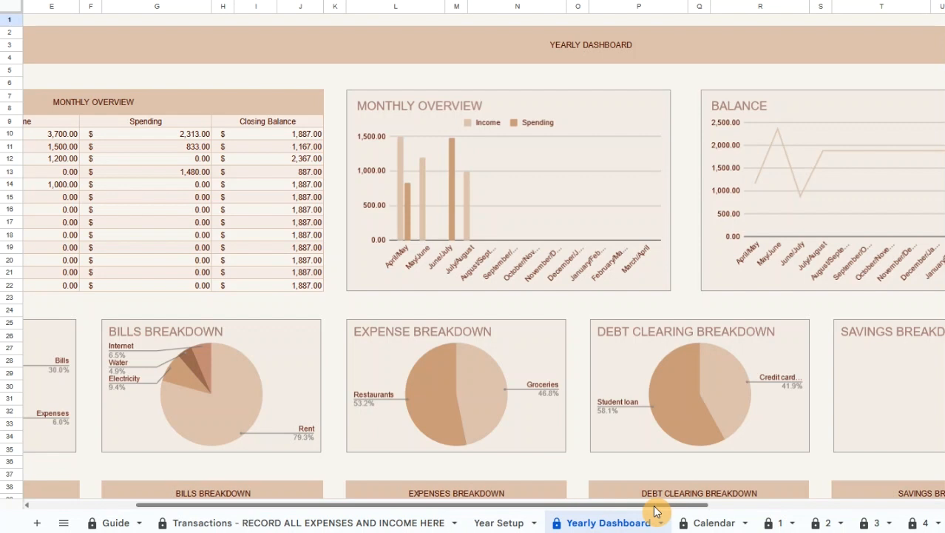
drag(655, 511, 725, 510)
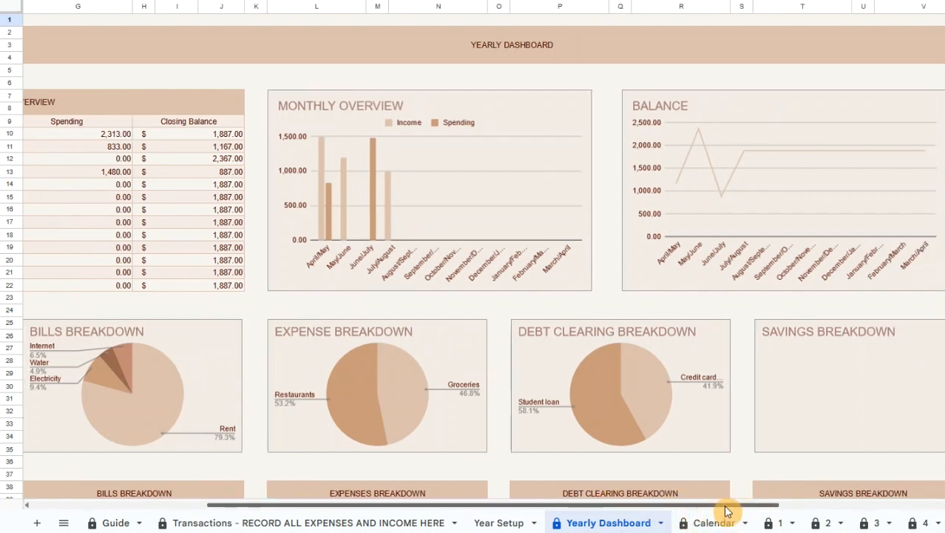
drag(725, 510, 780, 516)
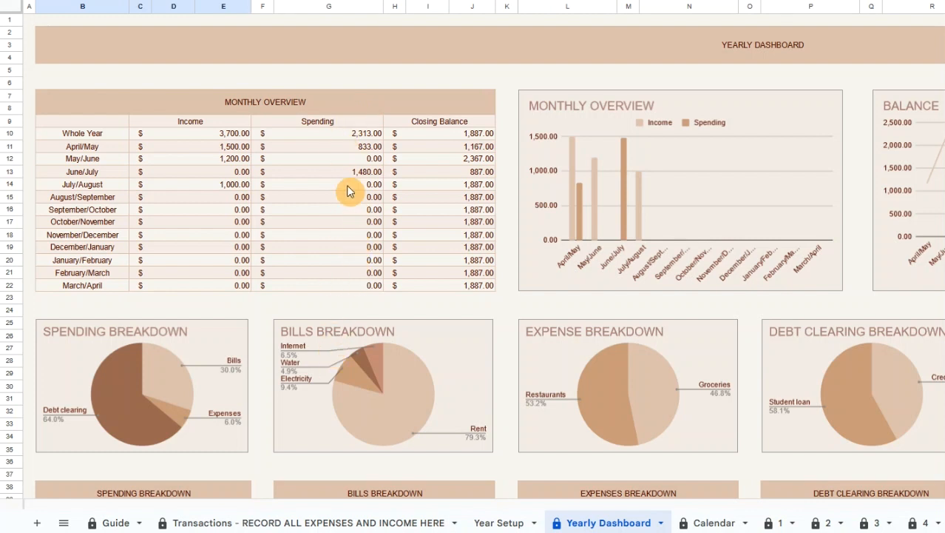
scroll(348, 191, down, 5)
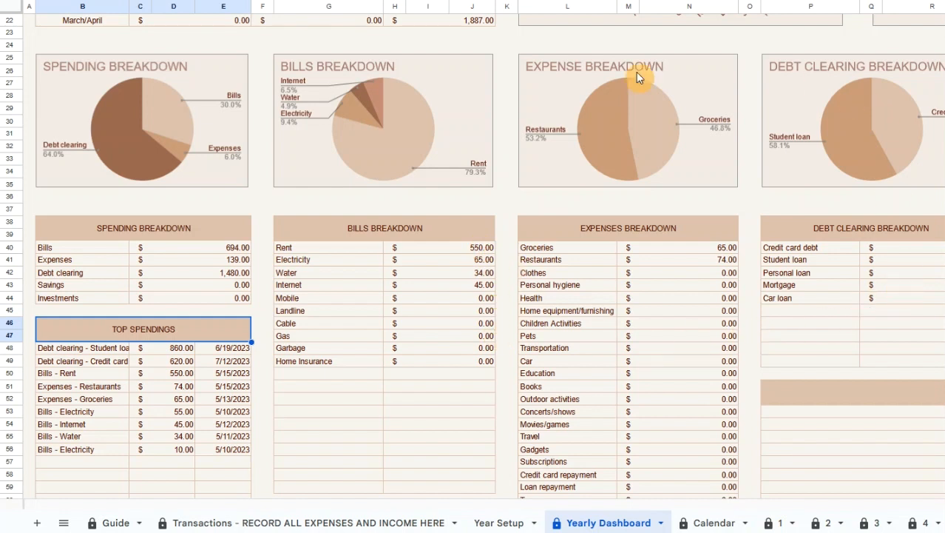
mouse_move(422, 507)
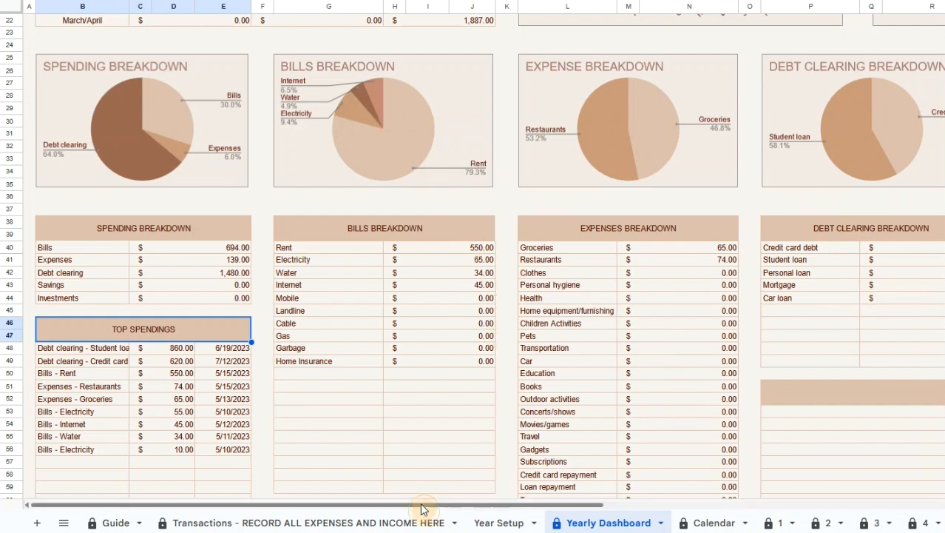
drag(421, 506, 386, 509)
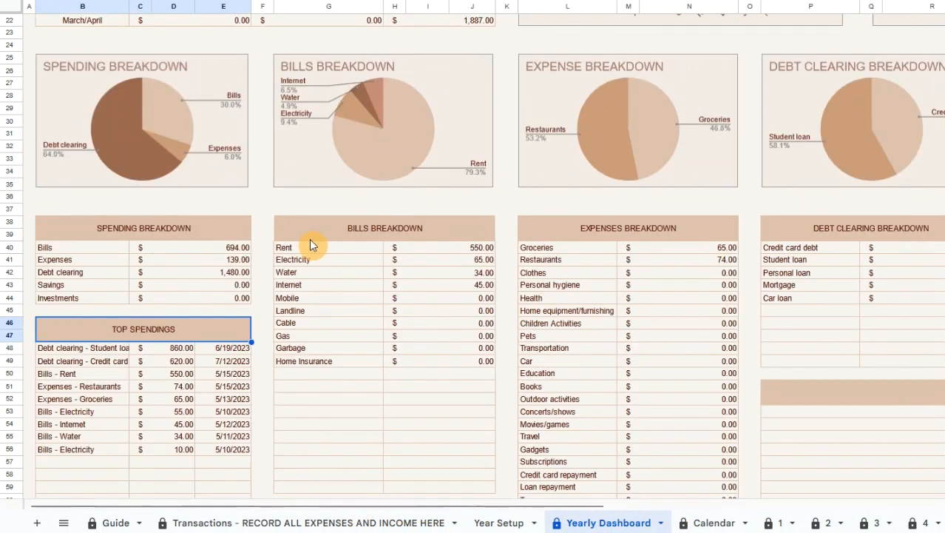
Step: Set the category of the Top Spendings by Category table to Expenses on the Yearly Dashboard
scroll(312, 246, down, 5)
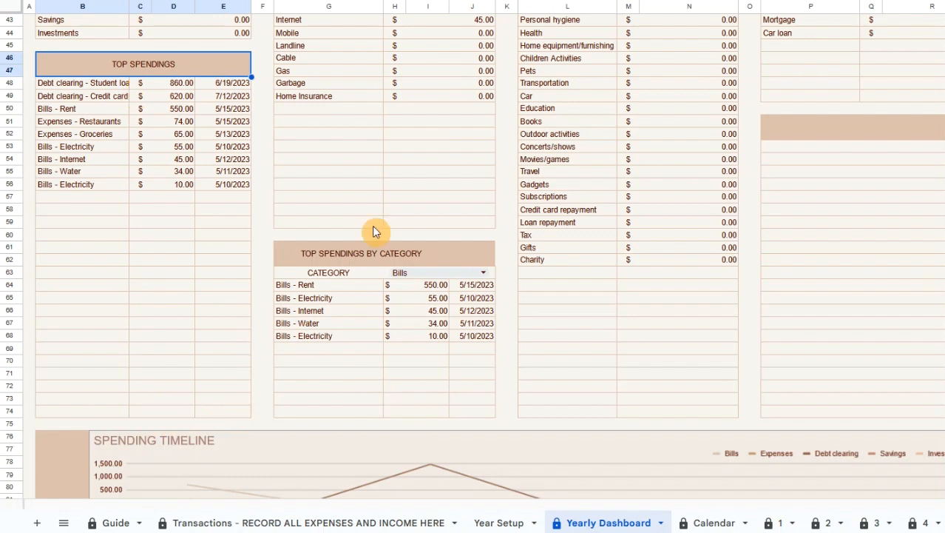
click(477, 272)
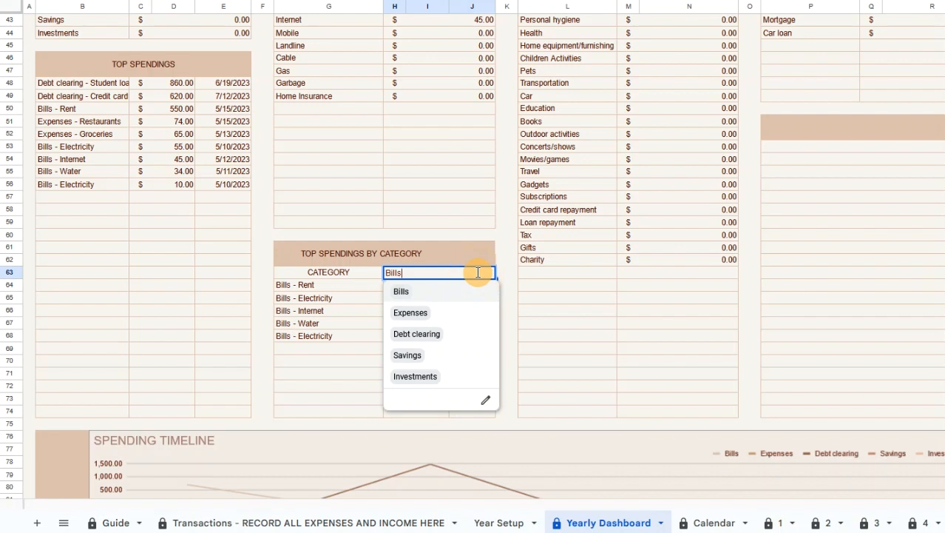
click(446, 312)
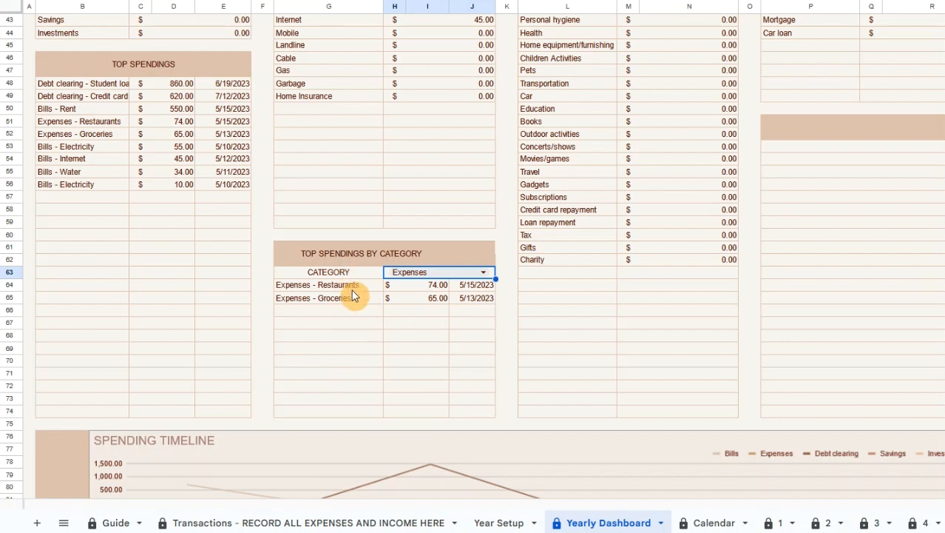
Step: Examine the dashboard's spending timeline, the income breakdown table, and the charts for actual vs expected income and monthly income composition
scroll(352, 294, down, 5)
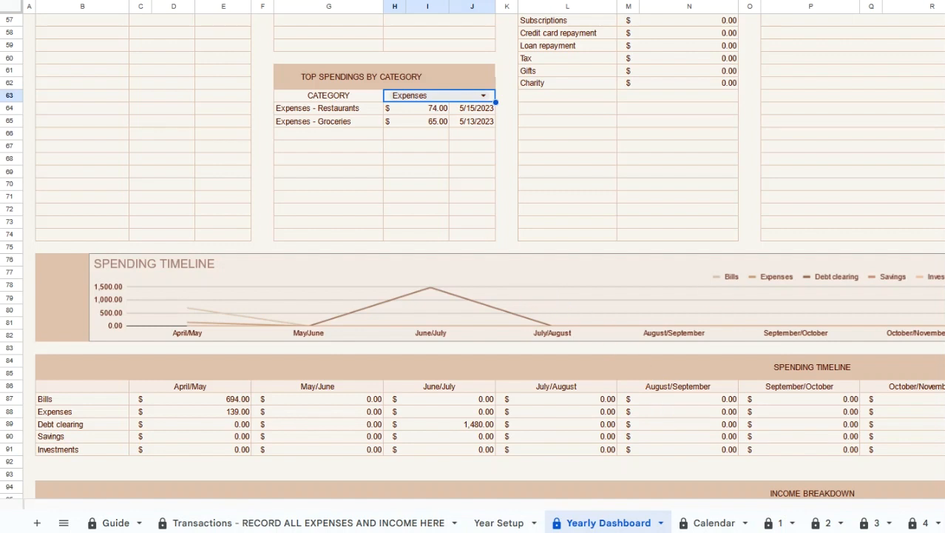
scroll(685, 269, down, 5)
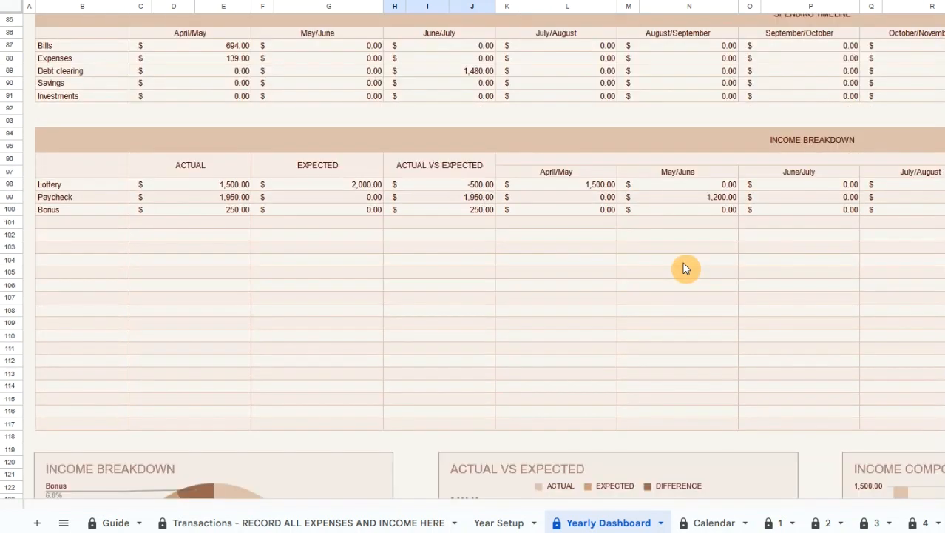
scroll(684, 268, down, 2)
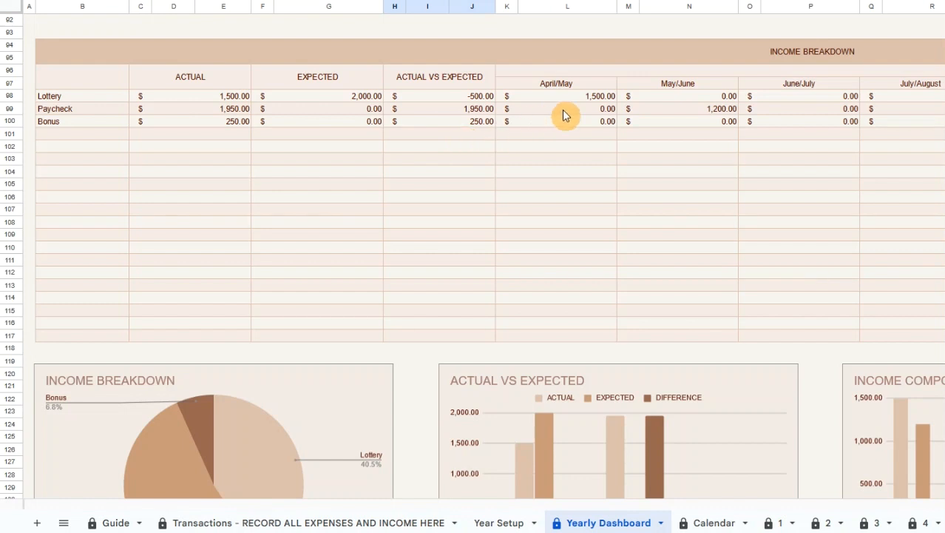
mouse_move(596, 509)
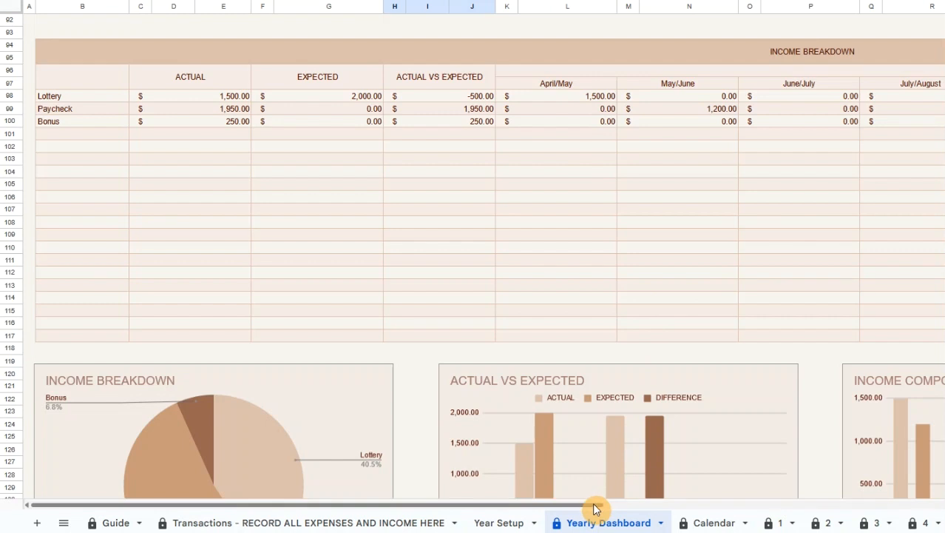
drag(596, 509, 562, 490)
scroll(567, 239, down, 3)
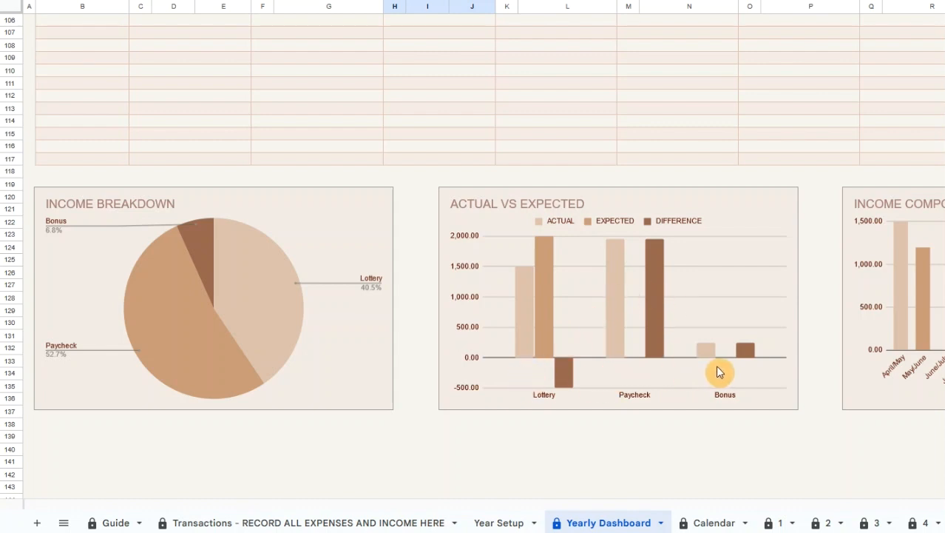
drag(506, 505, 700, 520)
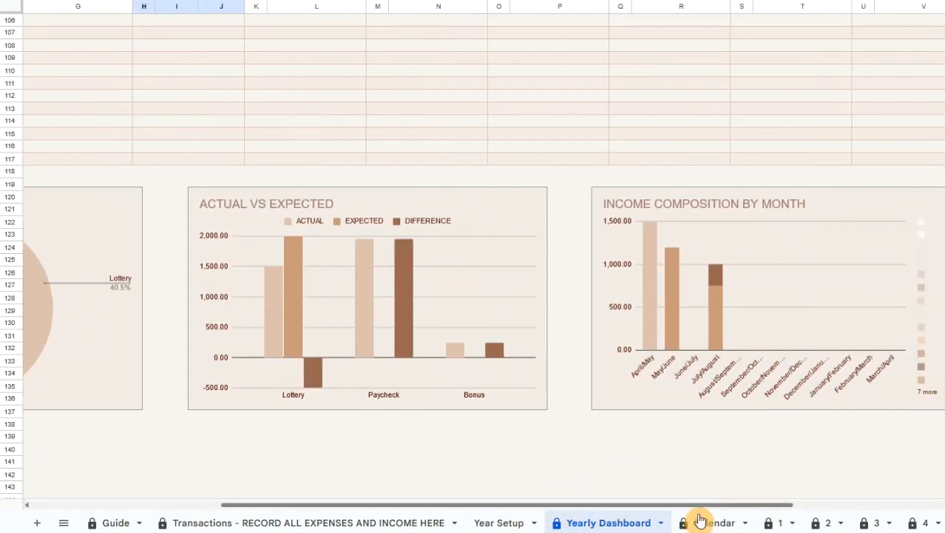